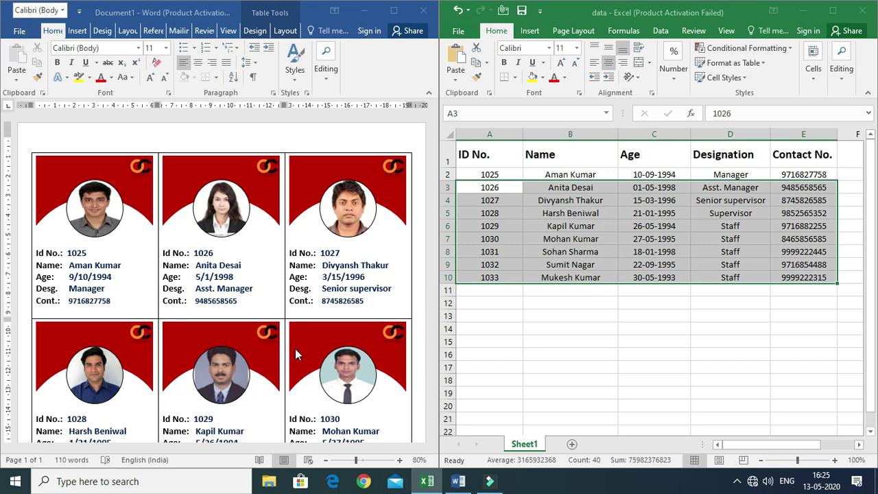
Step: Maximize the Excel window showing the employee ID, name, age, designation and contact data
click(832, 11)
Step: Look over the employee table in A1:E8, then minimize Excel to return to Word
click(336, 363)
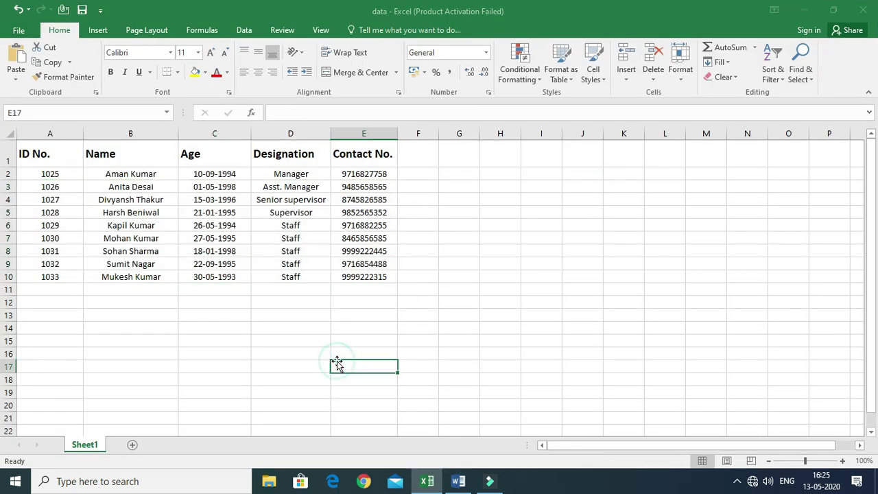
drag(43, 150, 377, 253)
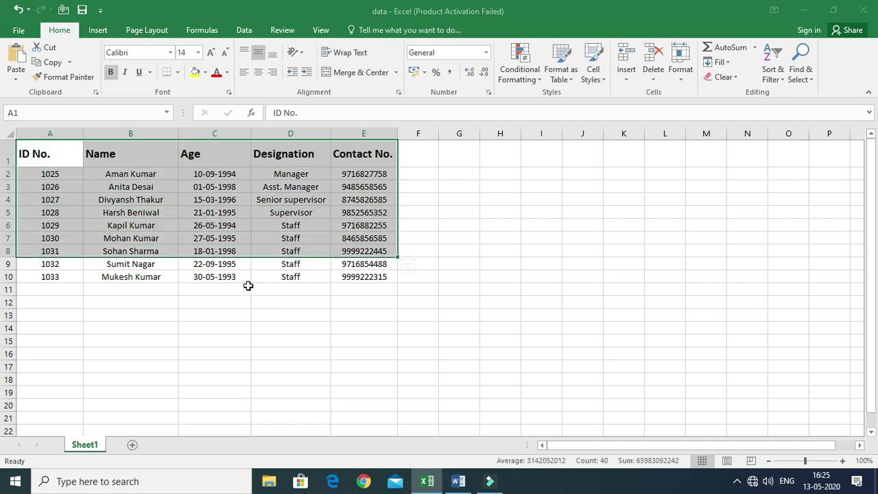
click(67, 175)
click(118, 183)
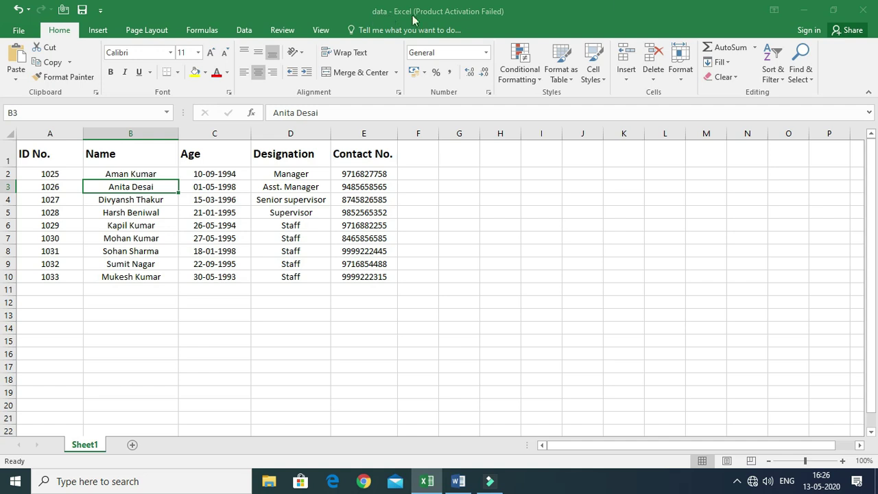
click(806, 10)
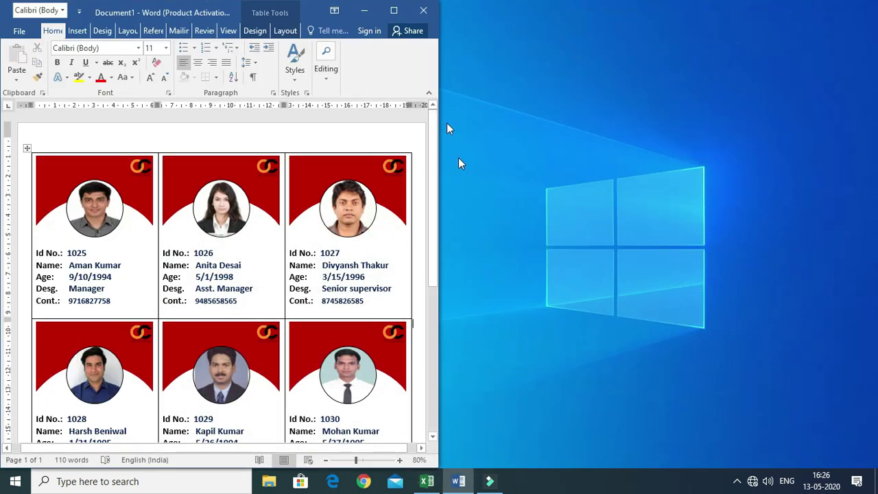
Step: Maximize the Word window and create a new blank document
click(402, 11)
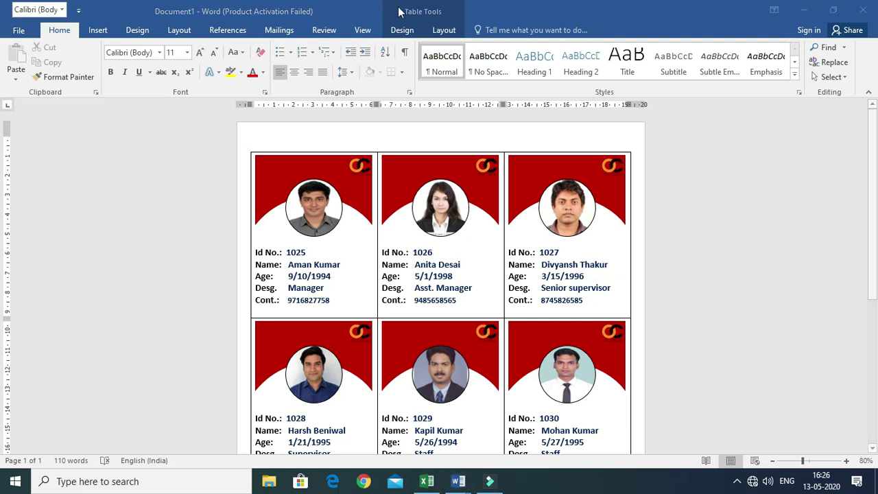
key(alt+Tab)
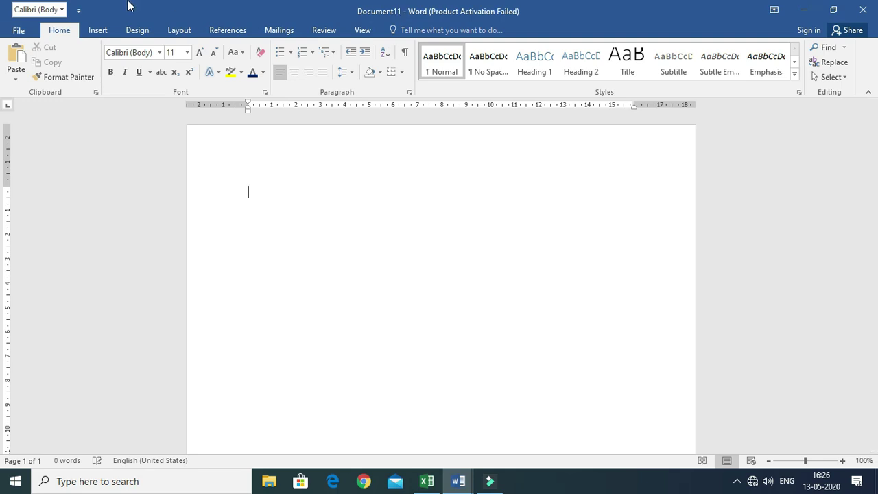
Step: In Custom Margins, enter 0.5 for Top, Left, Bottom and Right and apply
click(165, 31)
click(18, 60)
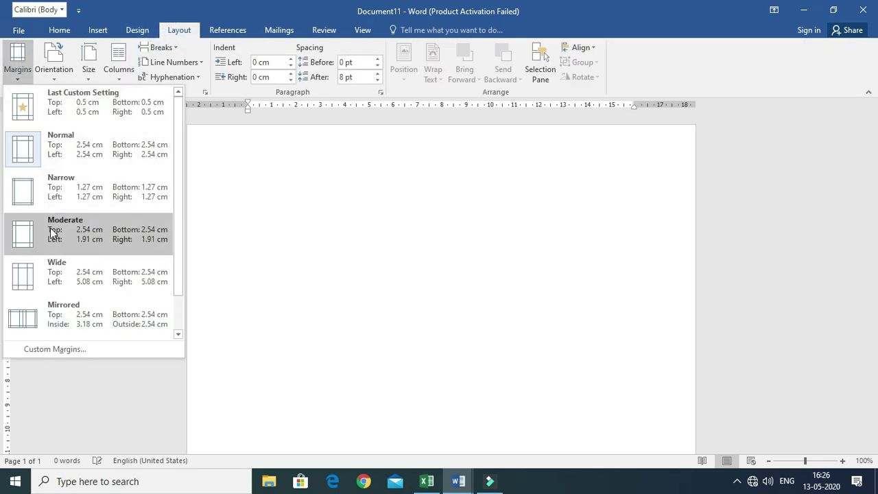
click(50, 349)
text(0.5)
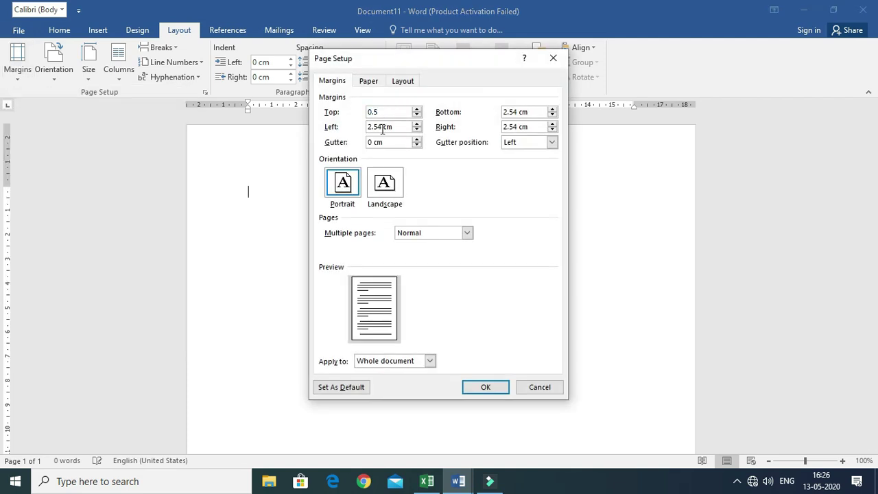
click(382, 127)
text(0.5)
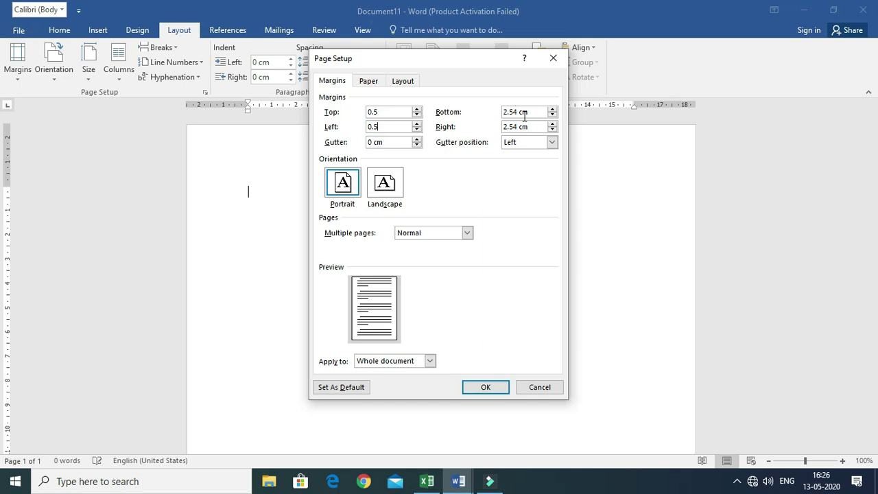
click(529, 121)
text(0.5)
click(522, 126)
text(0.5)
click(479, 387)
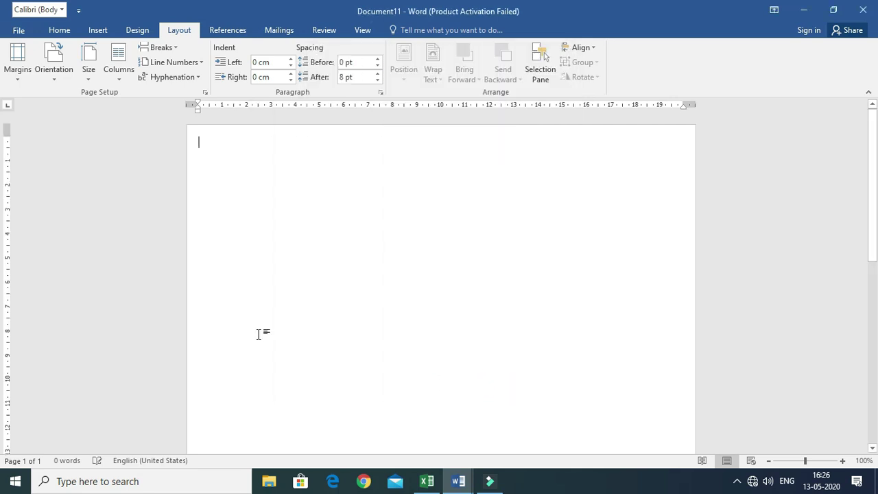
Step: Add an empty paragraph at the top and insert a 3×3 table from the table grid
key(Return)
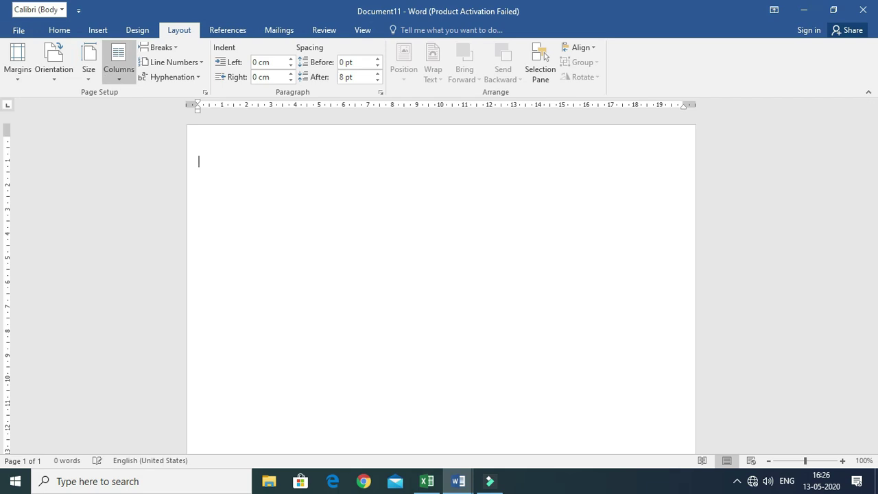
click(96, 27)
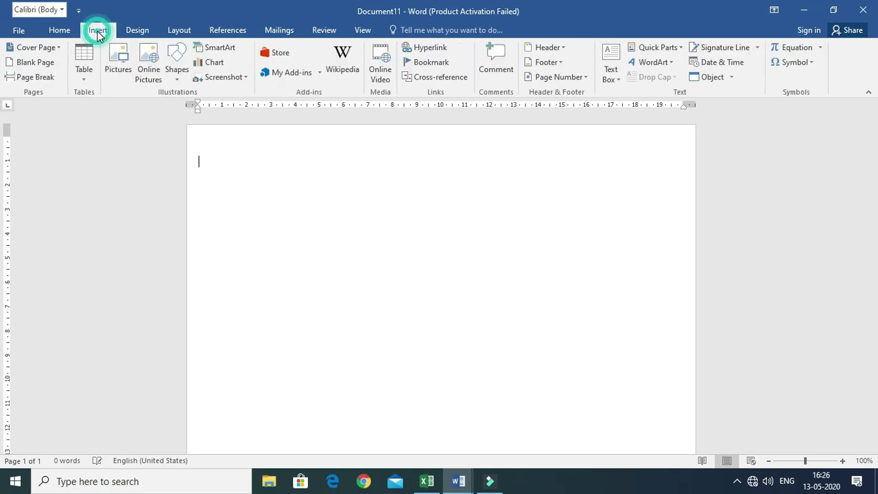
click(84, 79)
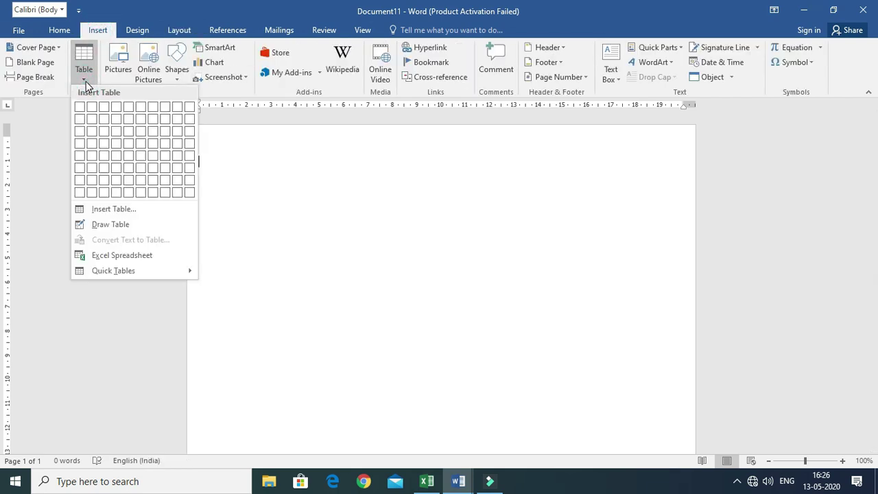
click(108, 133)
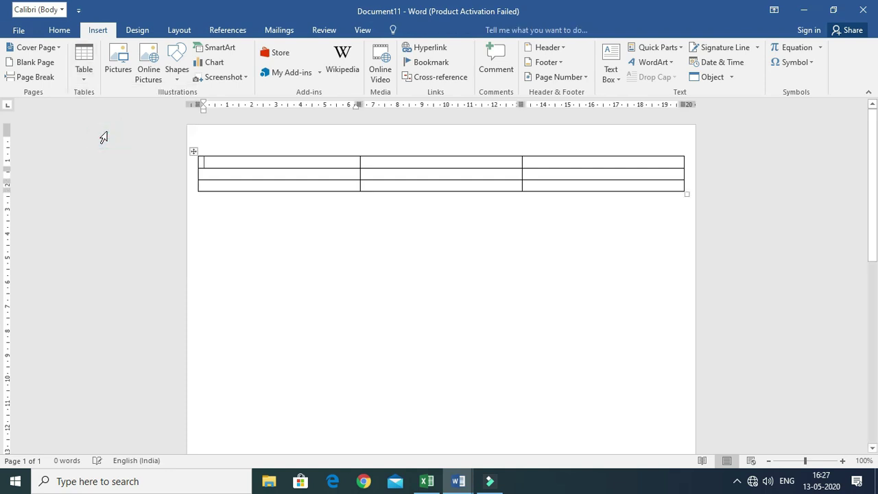
Step: Select the whole table and set its row height to 8.5 cm
click(193, 151)
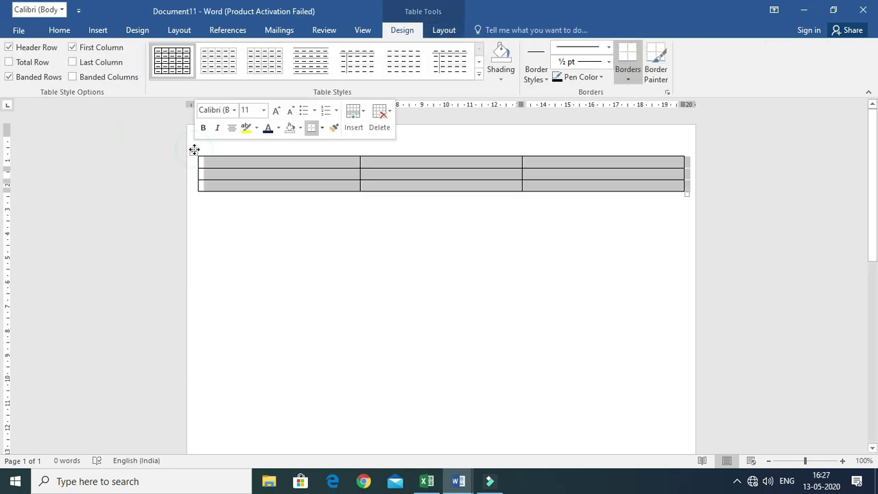
click(444, 31)
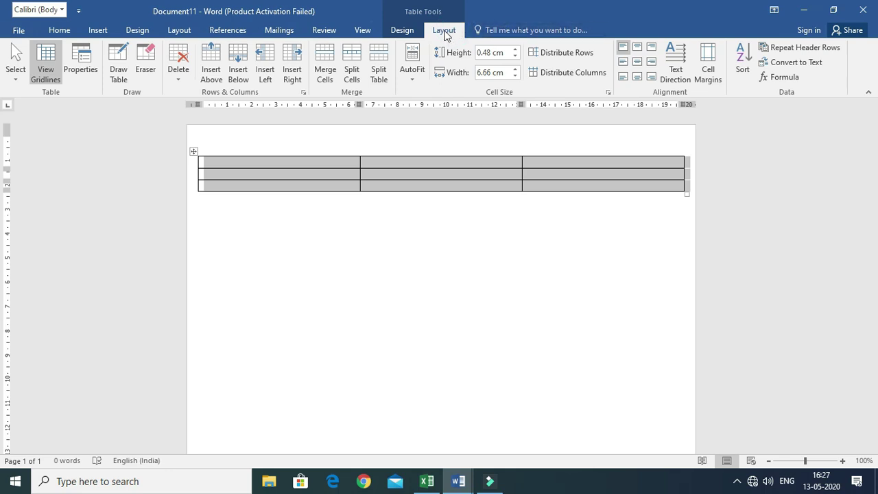
click(515, 50)
click(515, 50)
click(514, 50)
click(515, 50)
click(515, 50)
click(515, 50)
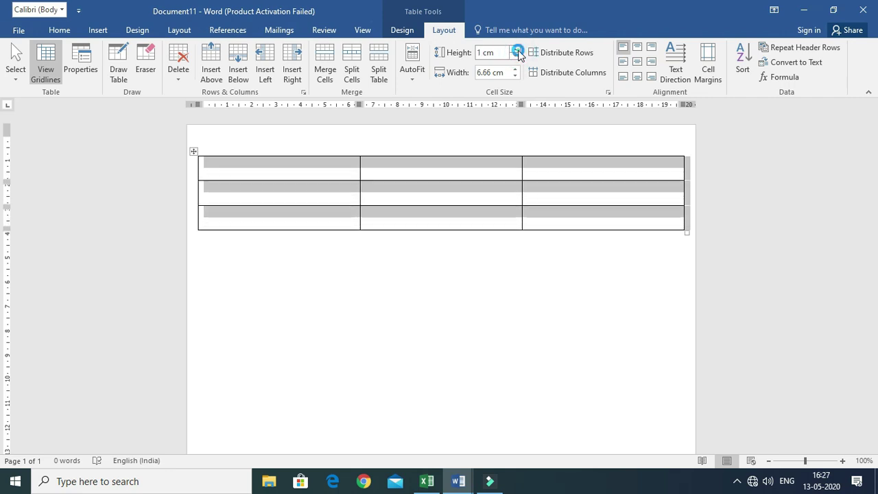
click(515, 50)
click(515, 50)
click(514, 50)
click(491, 53)
text(8.5)
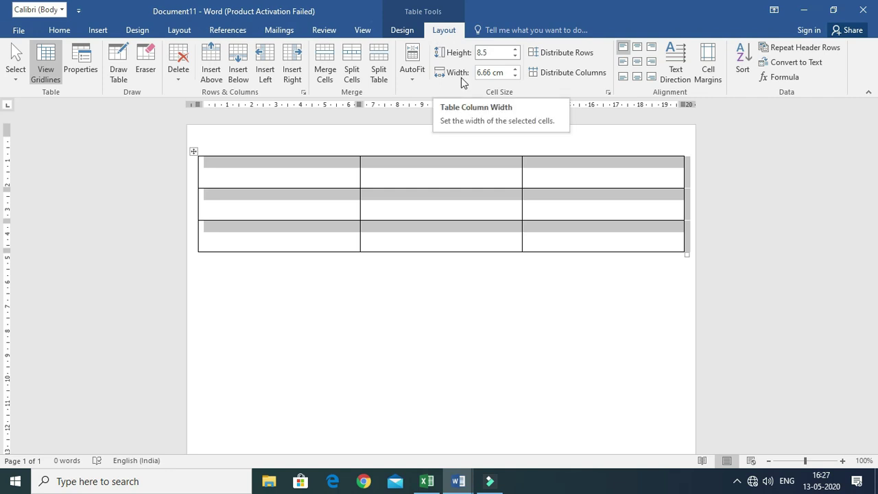
key(Return)
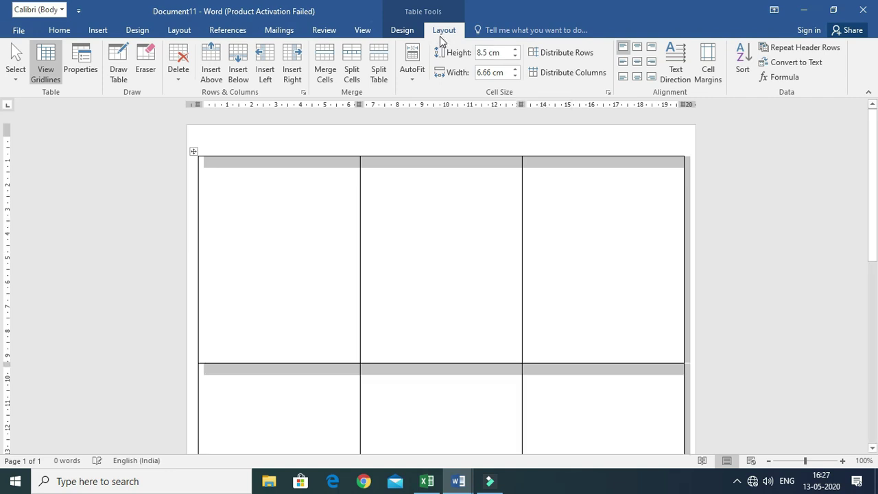
Step: Check the resized table and place the cursor in the first cell
scroll(380, 297, down, 5)
scroll(380, 296, down, 5)
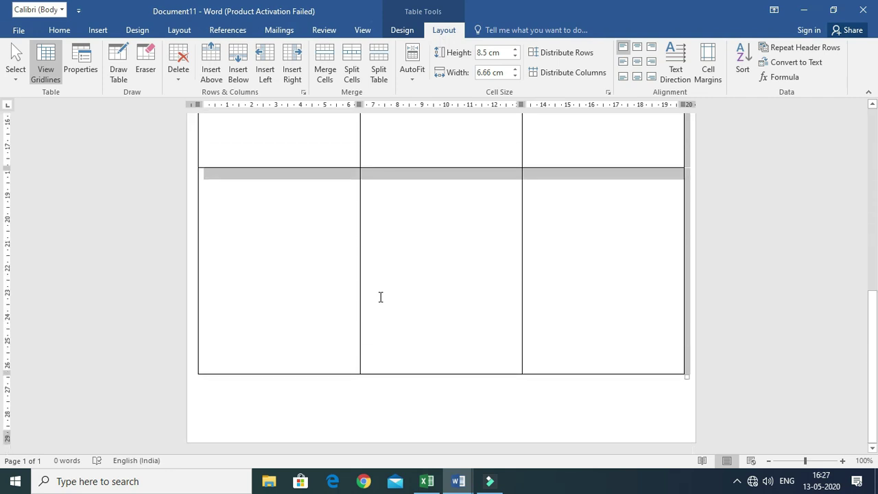
scroll(380, 296, up, 5)
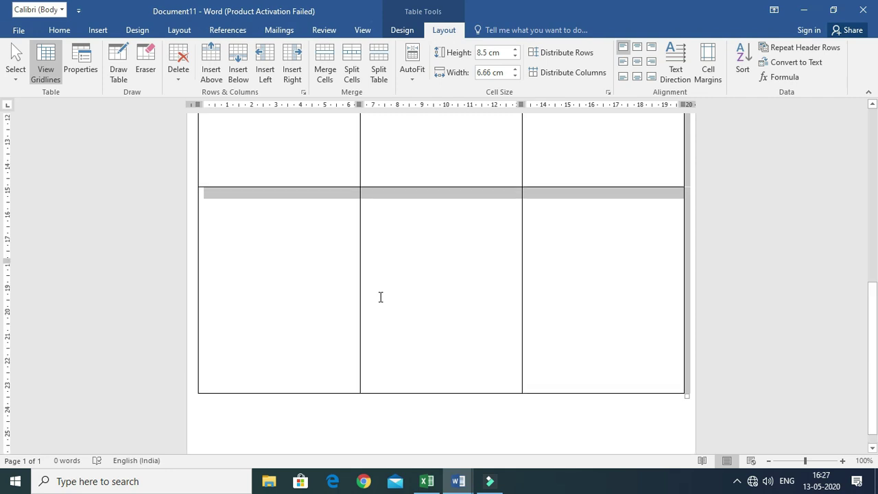
click(291, 171)
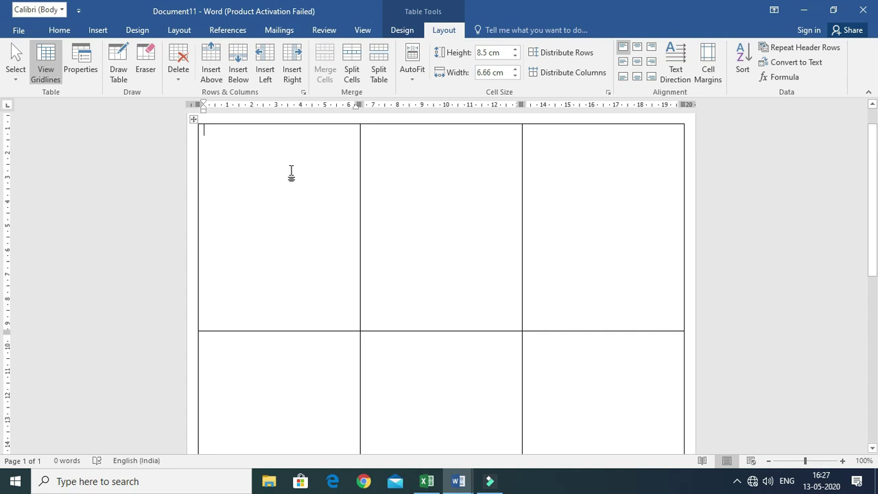
Step: Draw a rectangle across the top of the first card cell
click(93, 32)
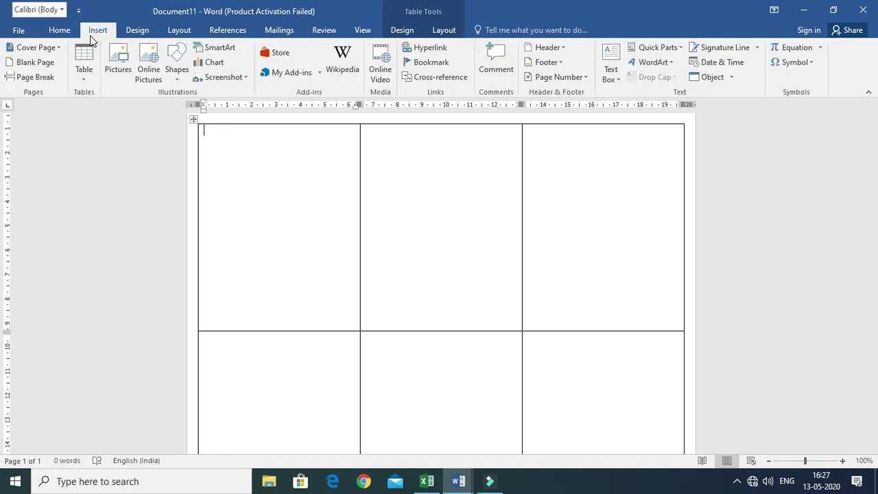
click(177, 63)
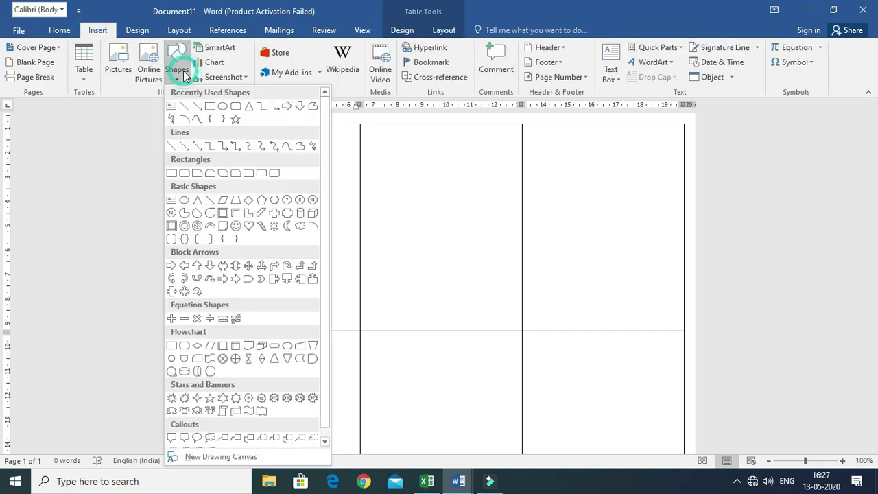
click(212, 106)
mouse_move(204, 129)
mouse_down()
mouse_move(206, 145)
mouse_move(355, 210)
mouse_up()
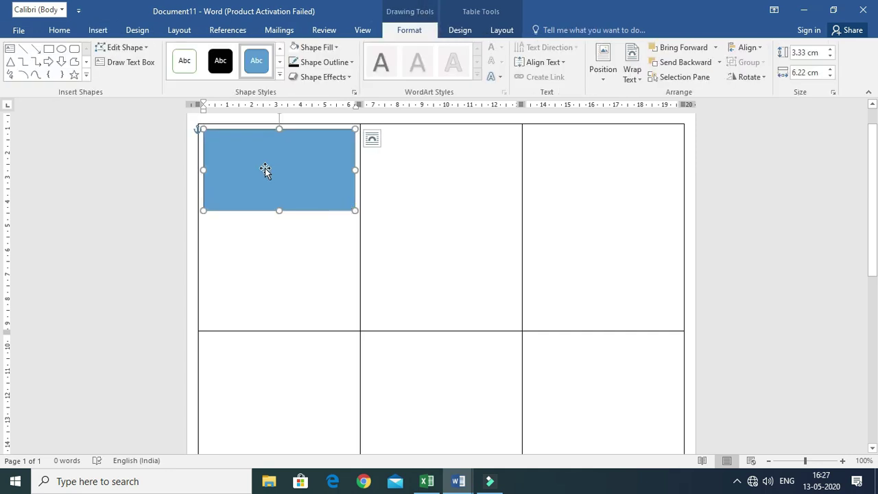
Step: Give the rectangle a dark red fill and a dark red outline
click(312, 47)
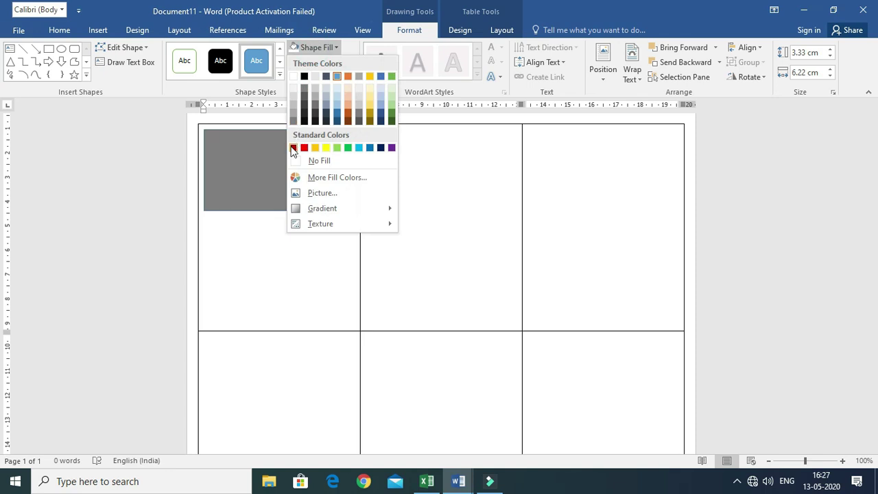
click(292, 143)
click(315, 62)
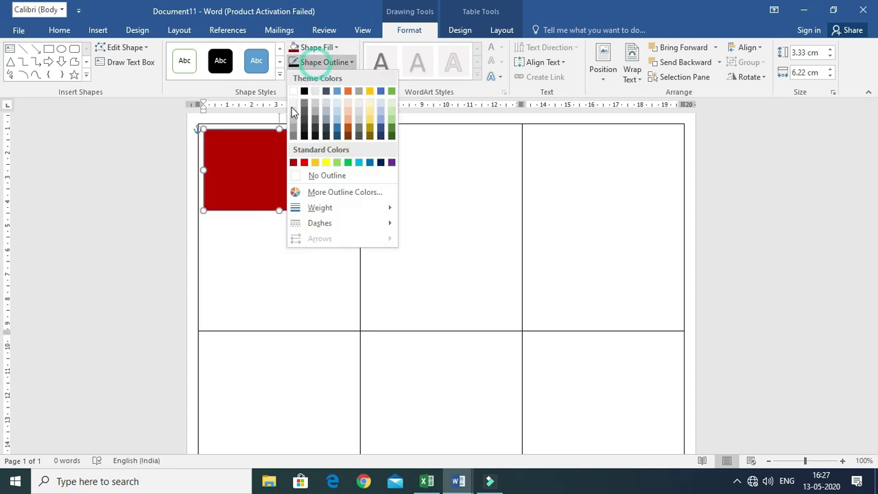
click(293, 162)
Step: Use Edit Points to arch the rectangle's bottom edge, then draw a circle over the header's middle
click(118, 47)
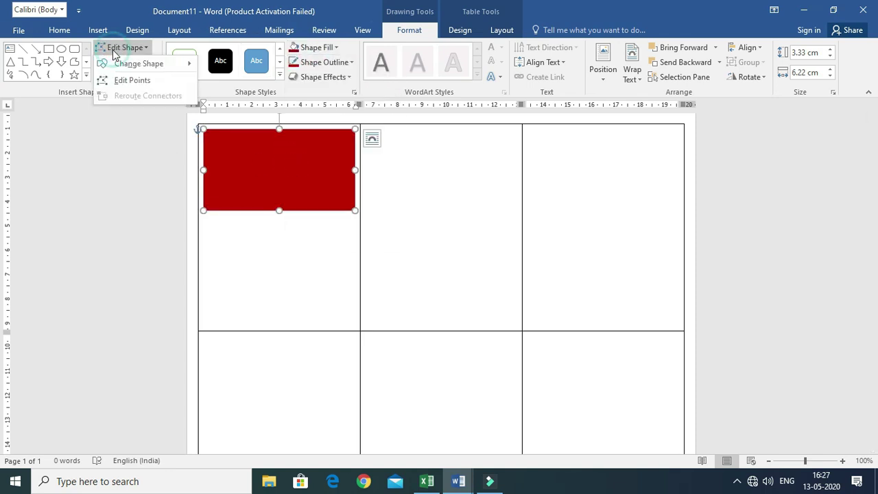
click(115, 81)
click(204, 209)
drag(252, 214, 248, 159)
click(351, 211)
drag(302, 209, 312, 173)
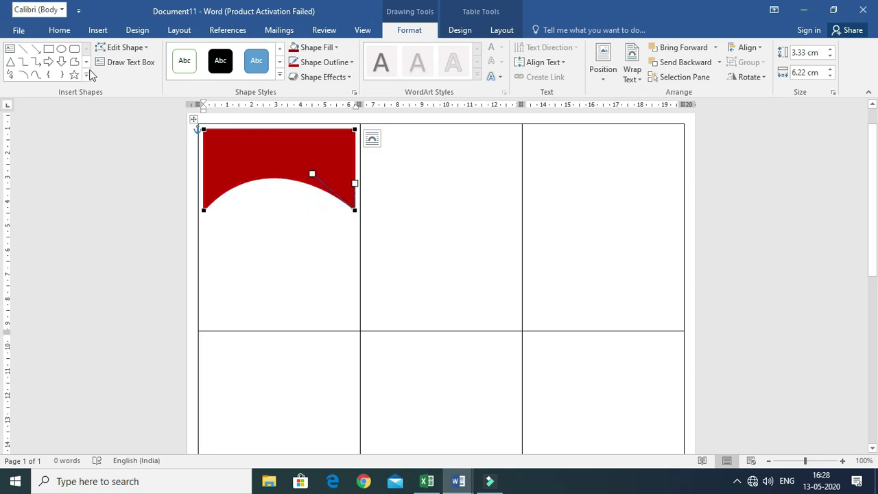
click(61, 49)
drag(255, 158, 324, 223)
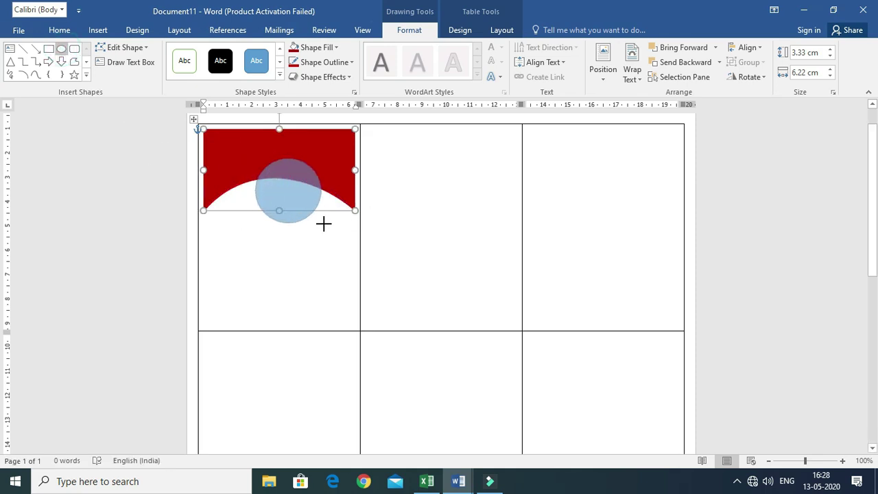
Step: Nudge the circle up into the arch and give it a white fill with a black outline
drag(291, 192, 289, 186)
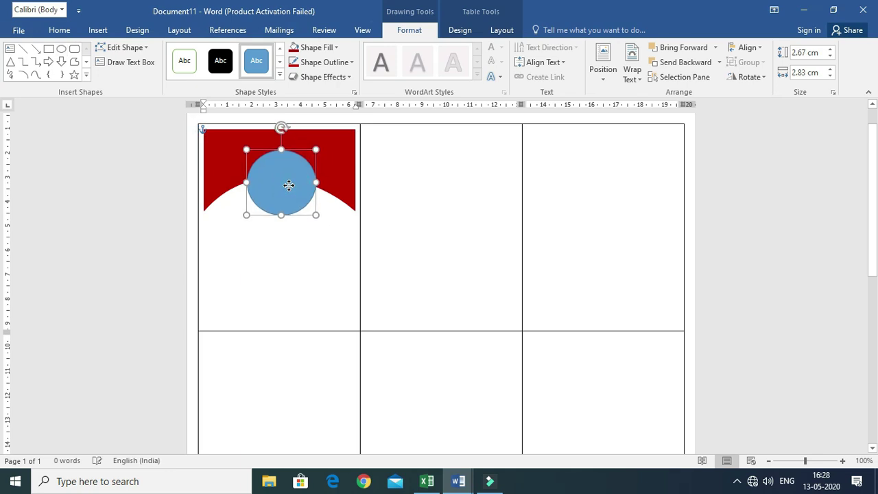
click(316, 47)
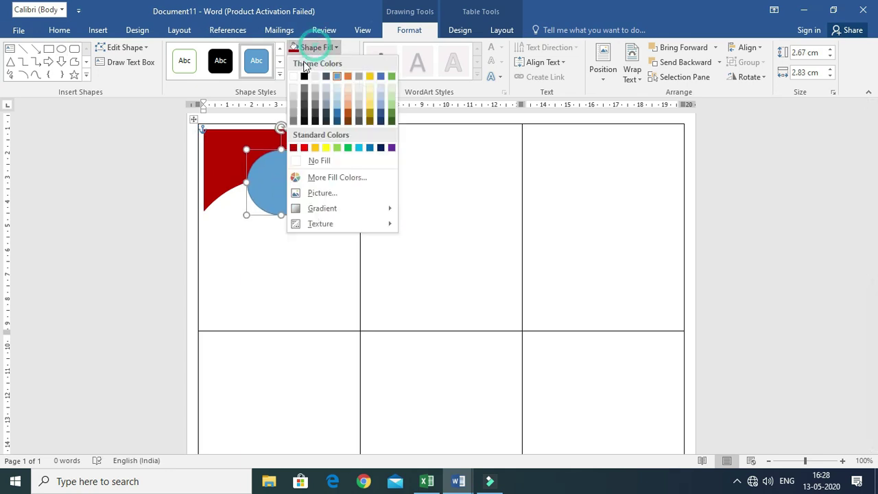
click(293, 79)
click(318, 62)
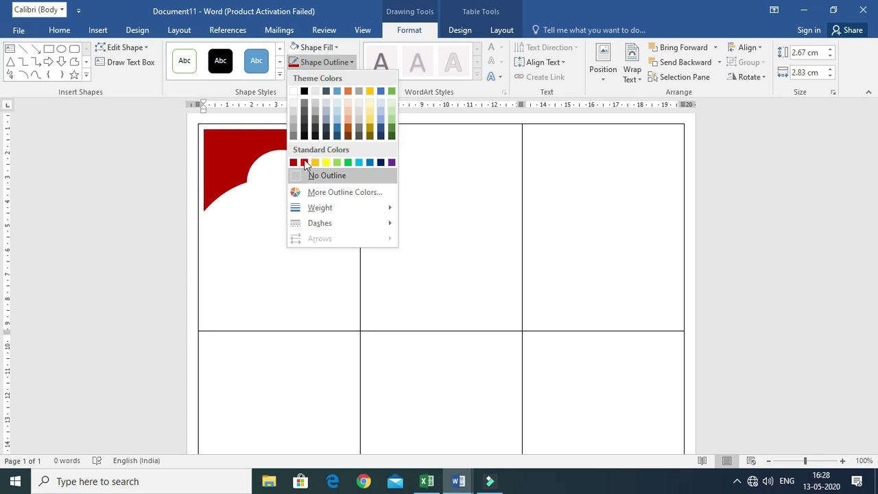
click(304, 92)
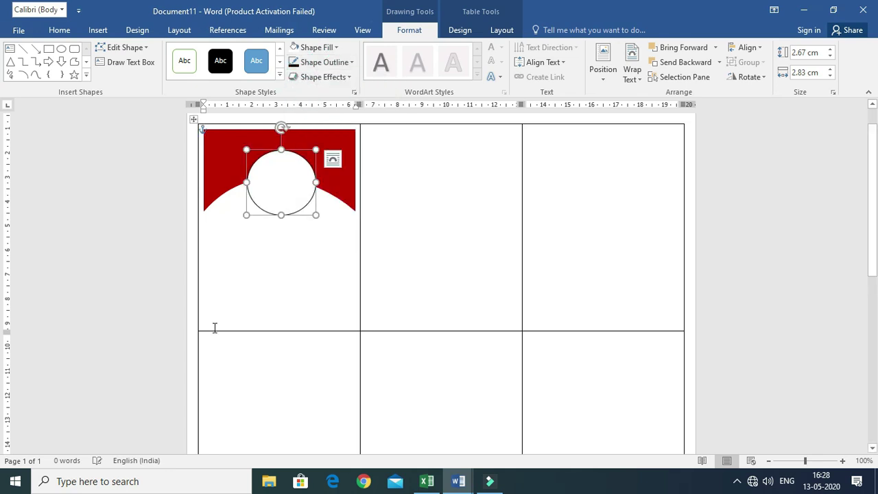
click(250, 265)
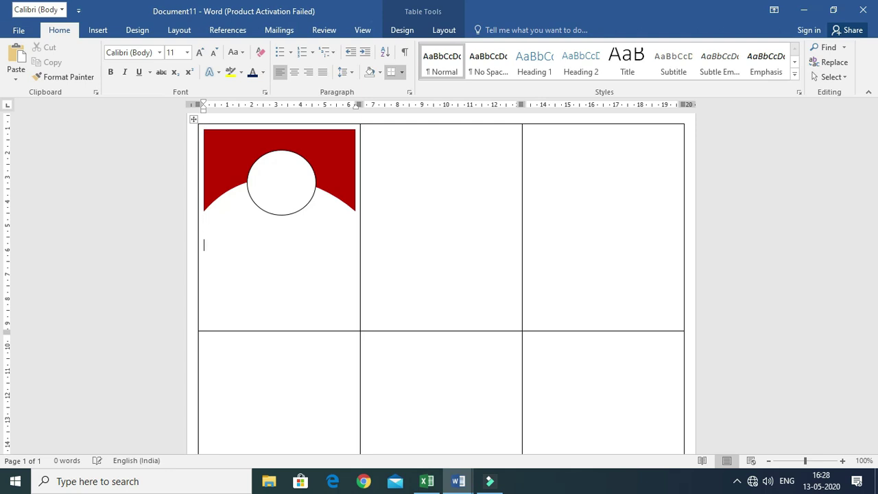
Step: Type Id No.:, Name: and Age: on separate lines, then begin the Desg. and contact labels
text(Name)
key(BackSpace)
key(BackSpace)
key(BackSpace)
key(BackSpace)
text(Id No.:)
key(Return)
text(Name:)
key(Return)
text(Age: )
text(Desg. )
text(conta)
Step: Finish the Contact No. label, then make all labels bold, italic and one size larger
key(BackSpace)
key(BackSpace)
key(BackSpace)
text(Contact No.)
drag(259, 291, 207, 249)
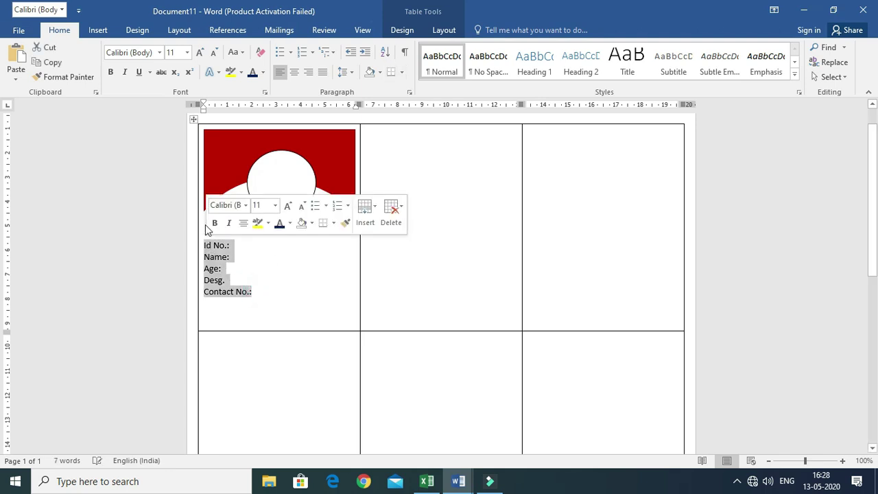
click(198, 52)
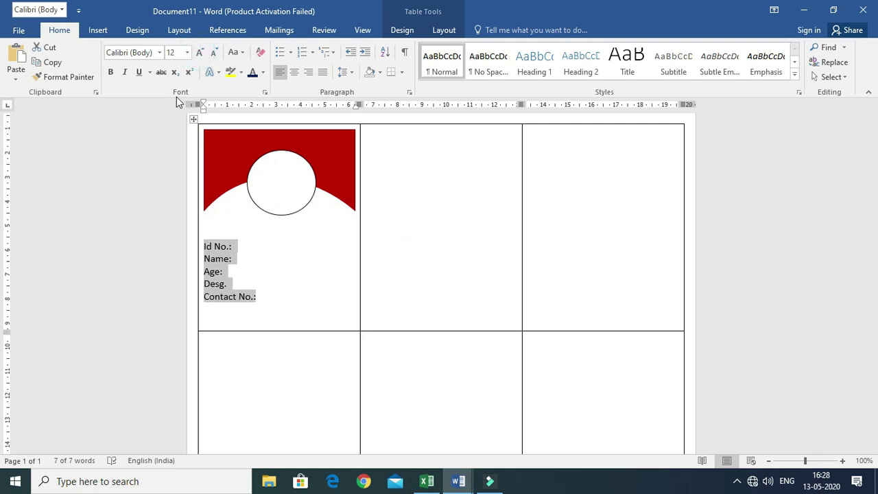
click(110, 72)
click(125, 73)
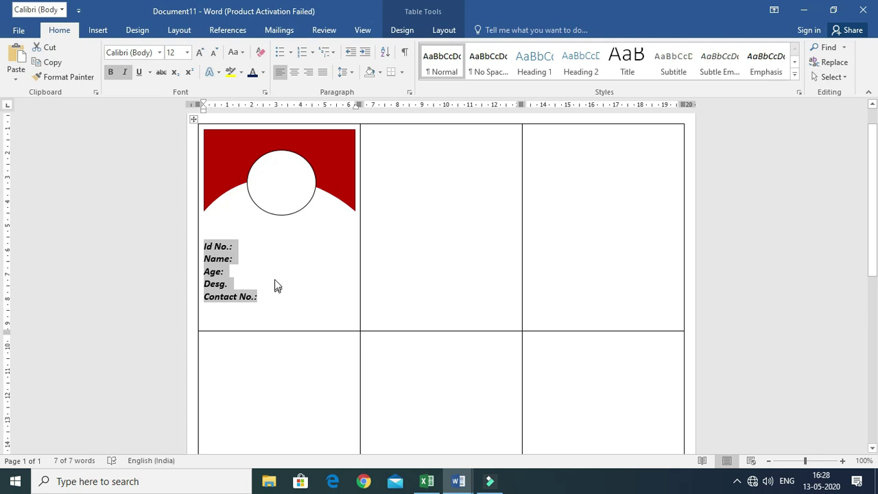
click(231, 250)
Step: Add a blank line above Id No.: to space the labels below the header
click(210, 233)
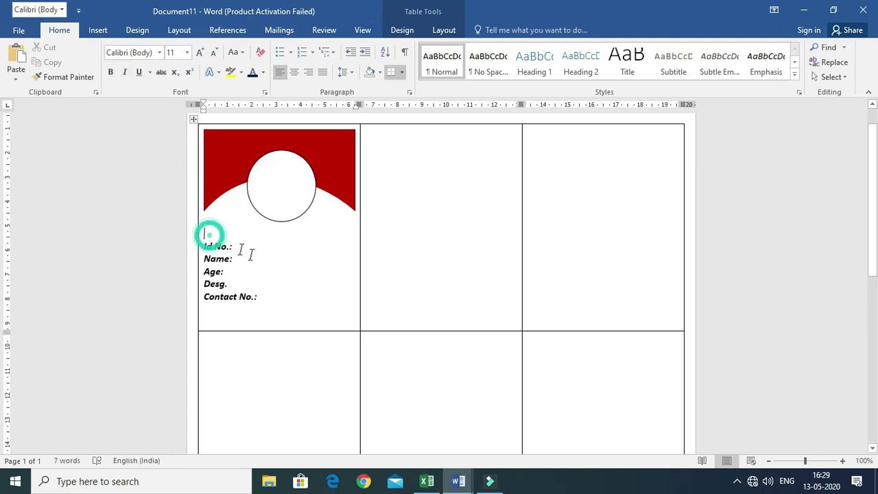
key(Return)
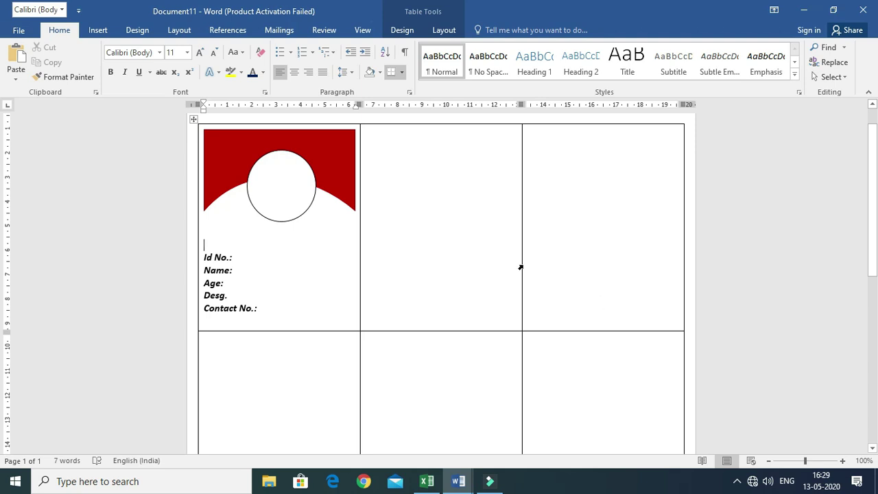
click(293, 30)
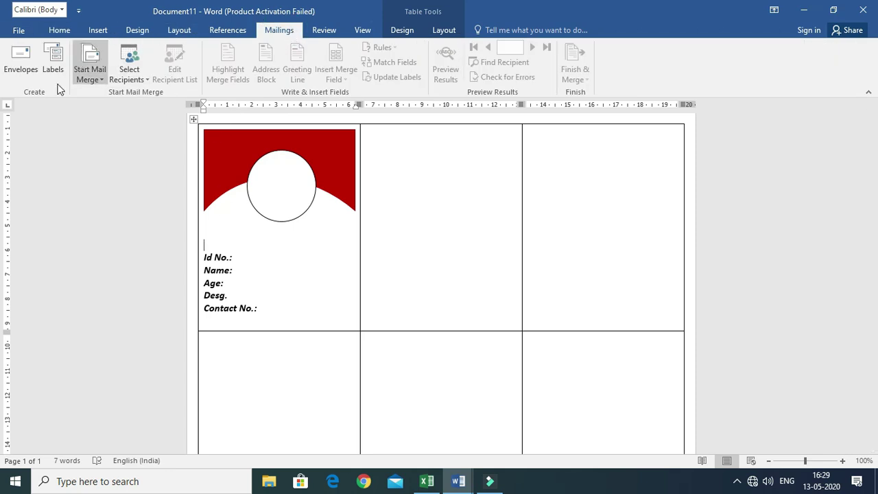
Step: Start a Labels mail merge, accepting the current label settings and the warning
click(89, 77)
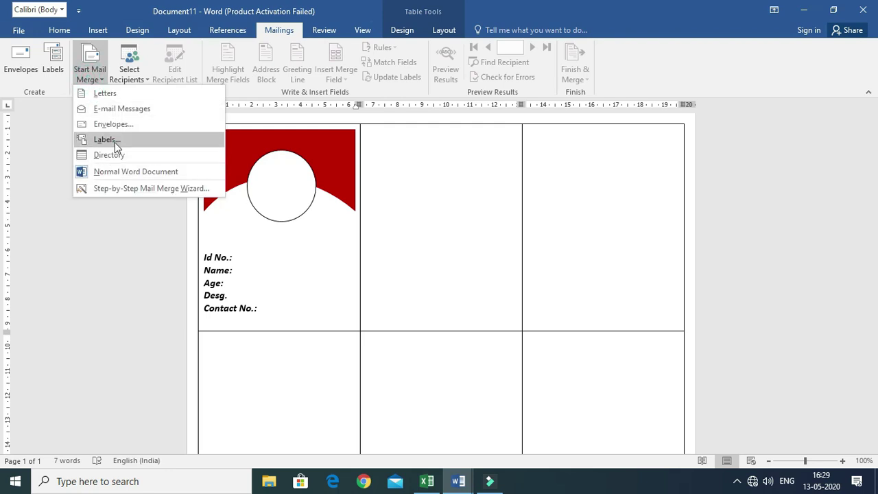
click(114, 142)
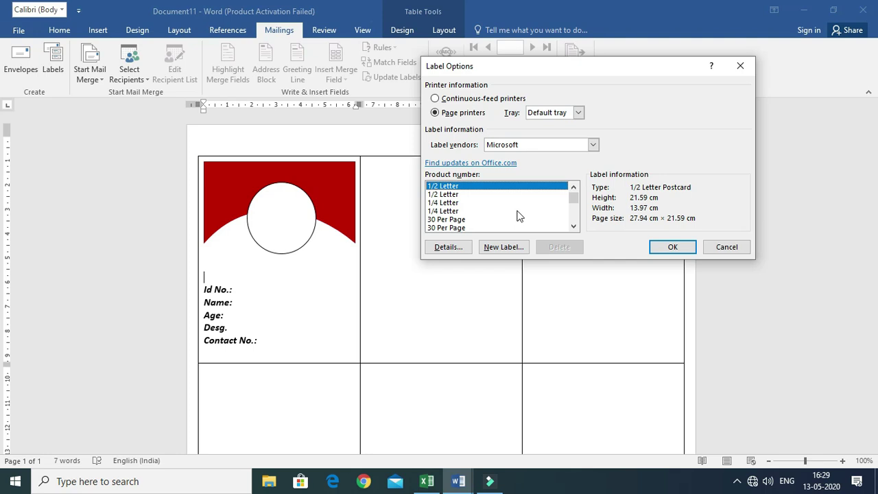
click(672, 248)
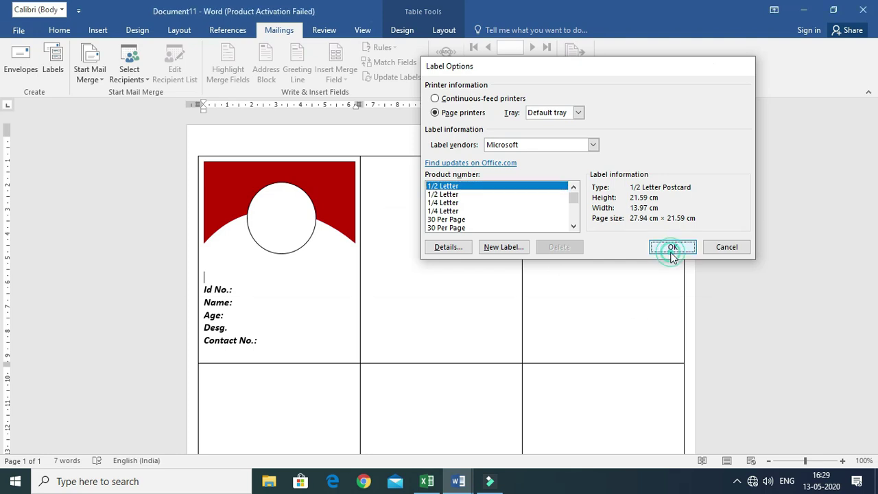
click(417, 277)
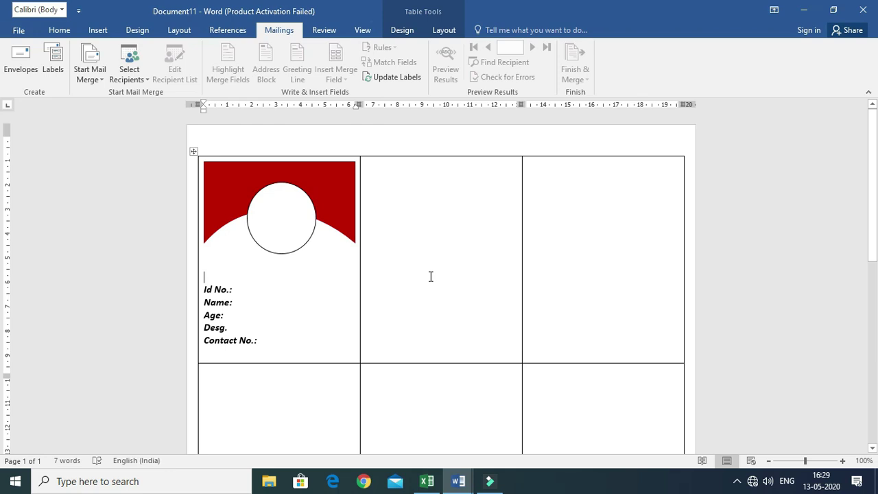
Step: Update Labels so every card repeats the red banner, circle and bold captions
click(384, 81)
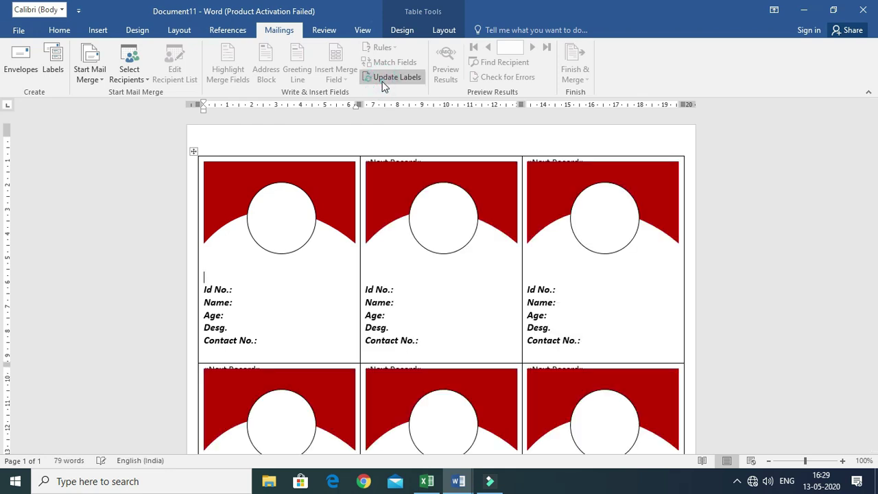
scroll(423, 268, down, 10)
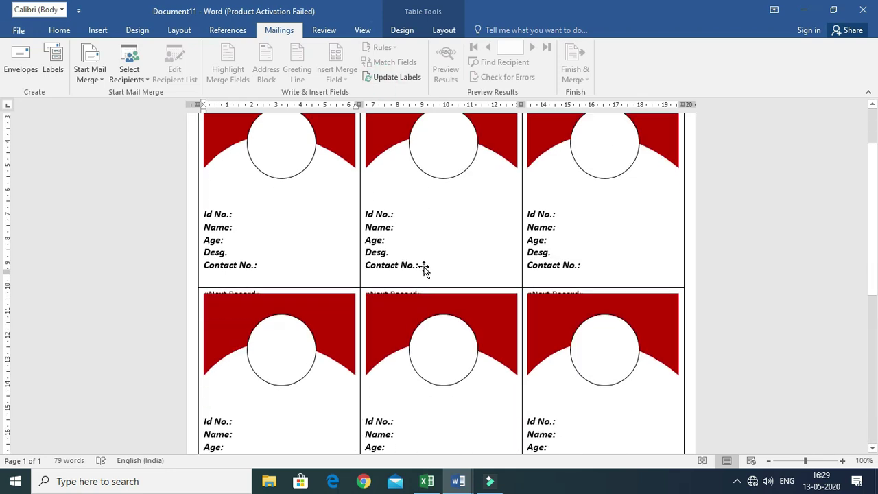
scroll(427, 267, down, 3)
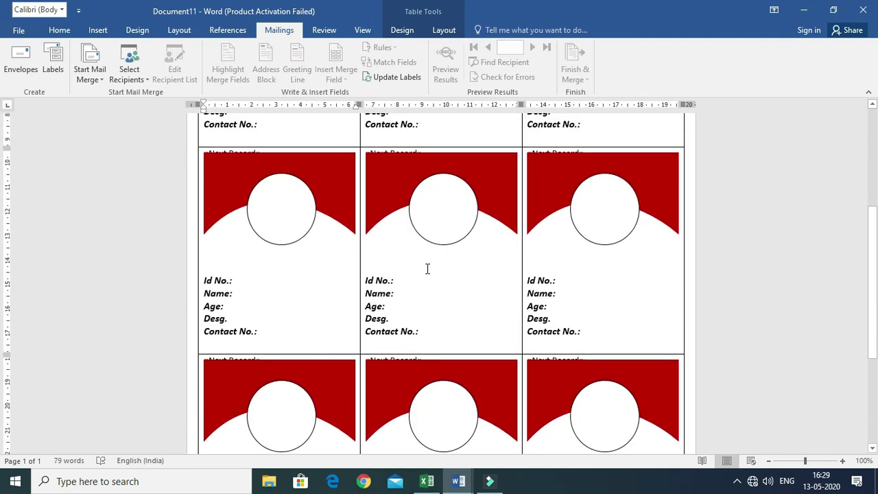
scroll(355, 234, up, 5)
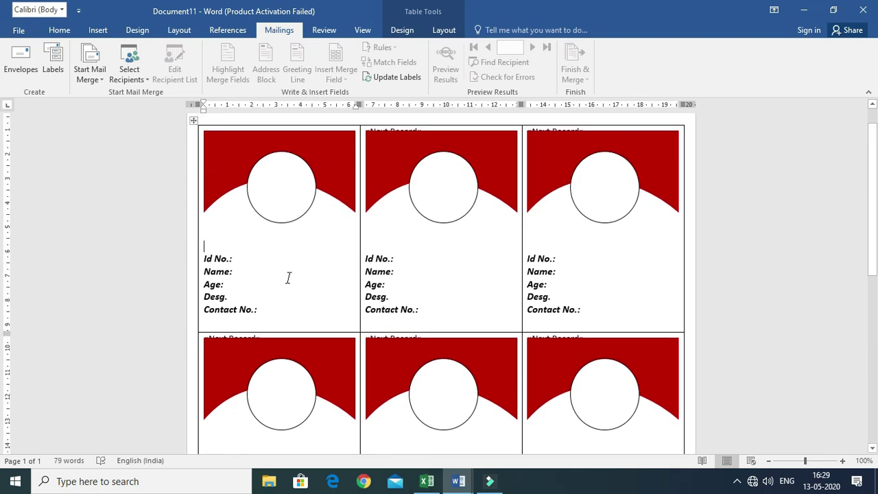
Step: Use Sheet1$ of data.xlsx in Documents as the recipient list
click(135, 81)
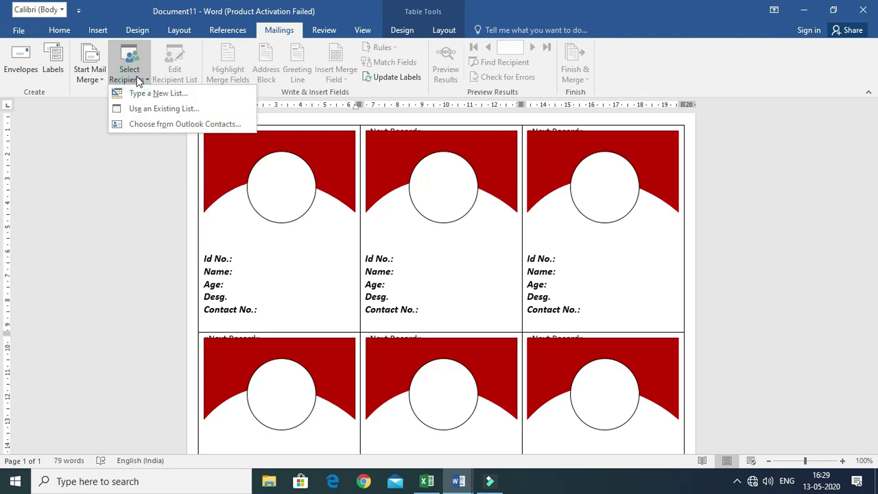
click(175, 111)
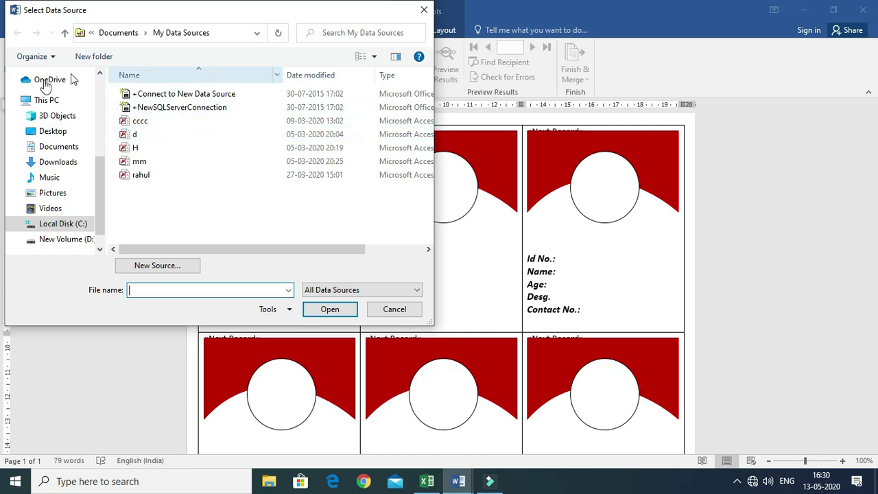
click(56, 149)
click(175, 291)
text(da)
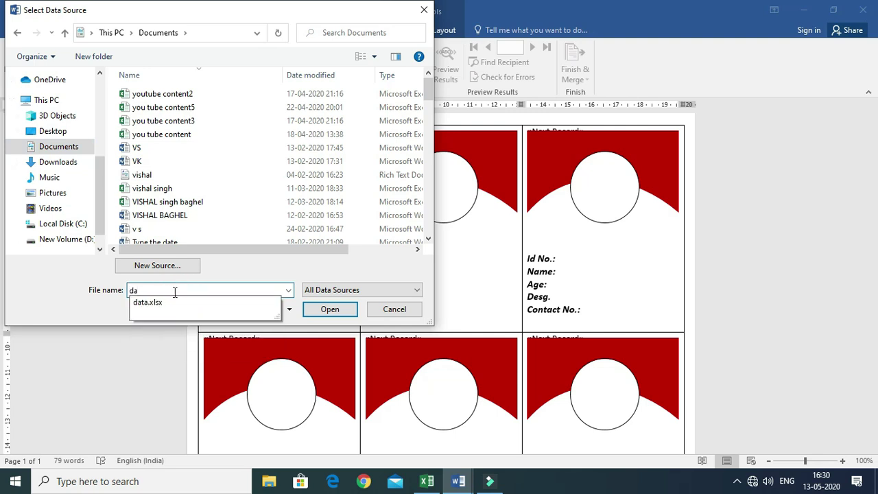
click(159, 303)
click(330, 310)
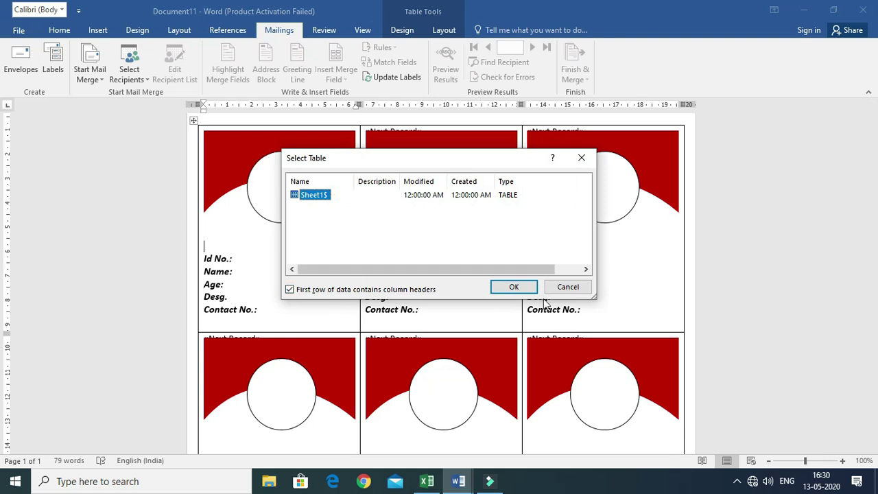
click(515, 288)
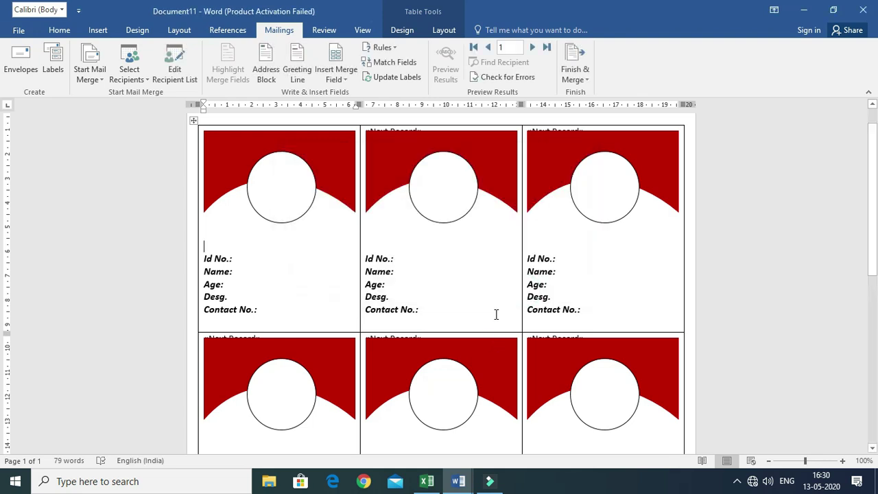
Step: Insert the ID_No, Name and Age merge fields after their captions on the first card
click(252, 263)
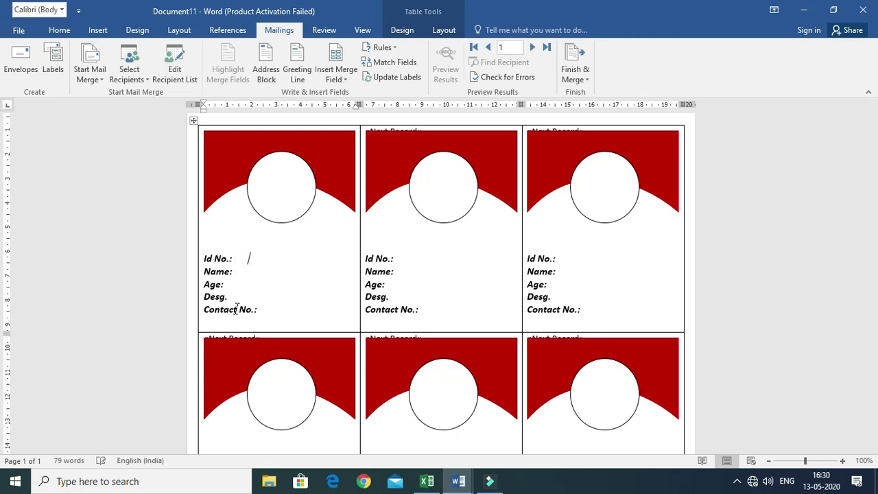
click(348, 77)
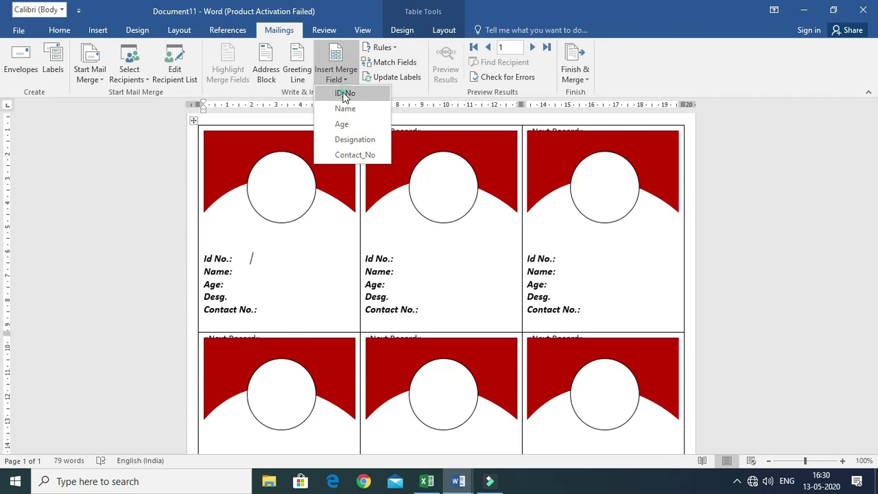
click(342, 91)
click(237, 271)
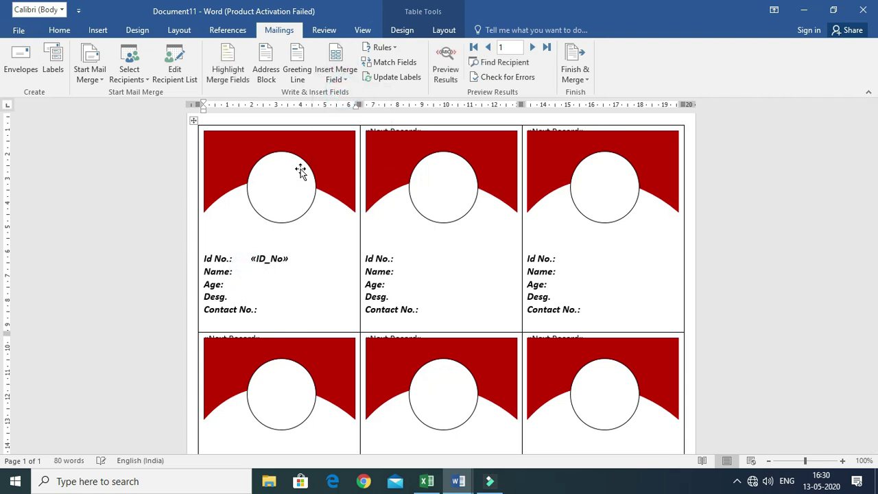
click(337, 77)
click(344, 108)
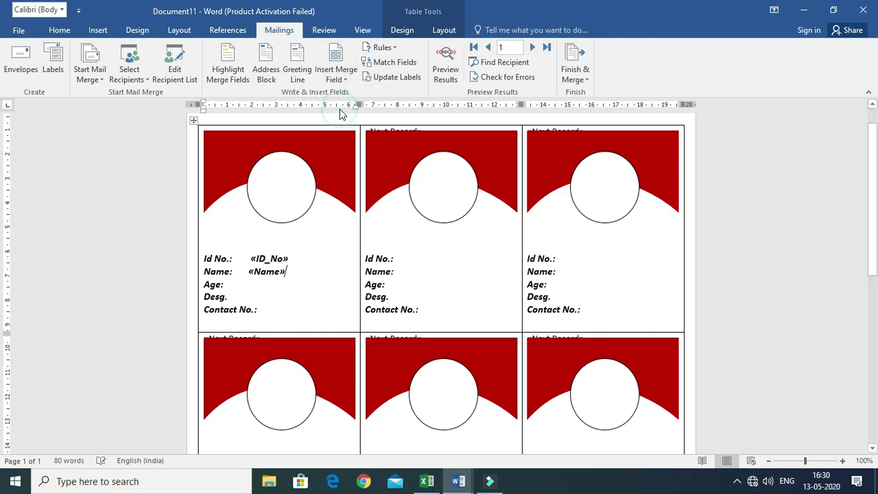
click(235, 281)
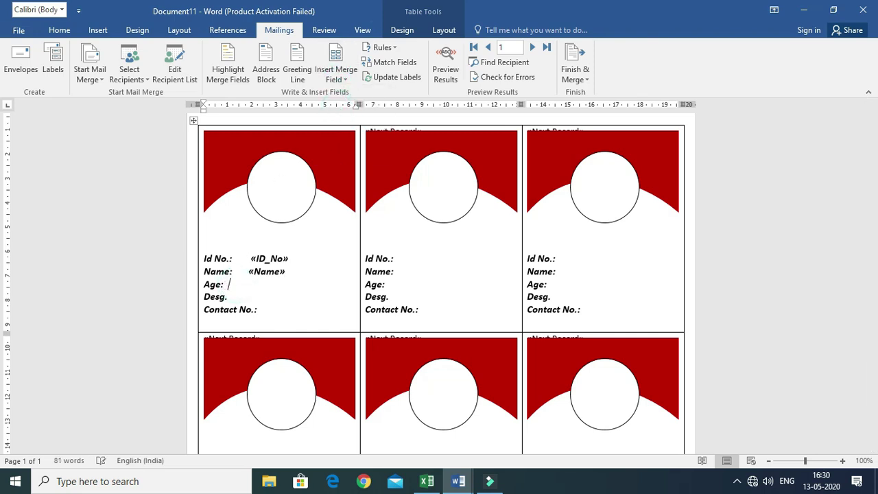
click(337, 76)
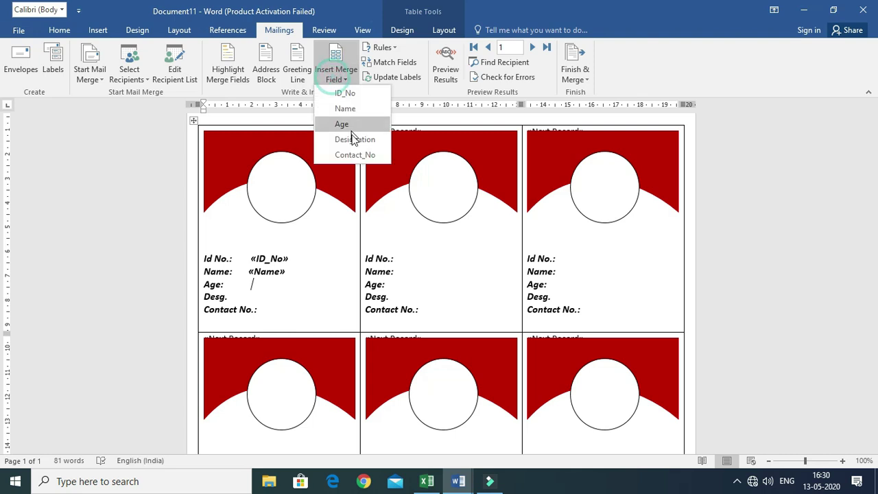
click(346, 124)
Step: Insert the Designation and Contact_No merge fields after the Desg. and Contact No. captions
click(232, 297)
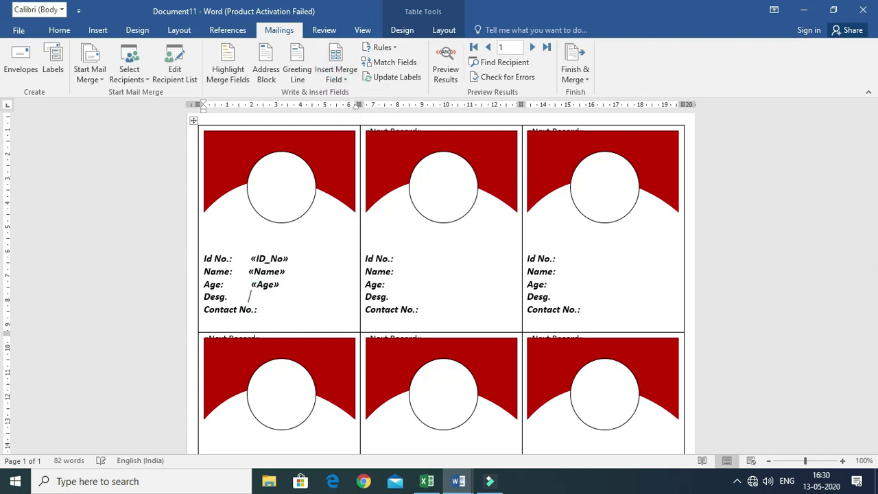
click(346, 79)
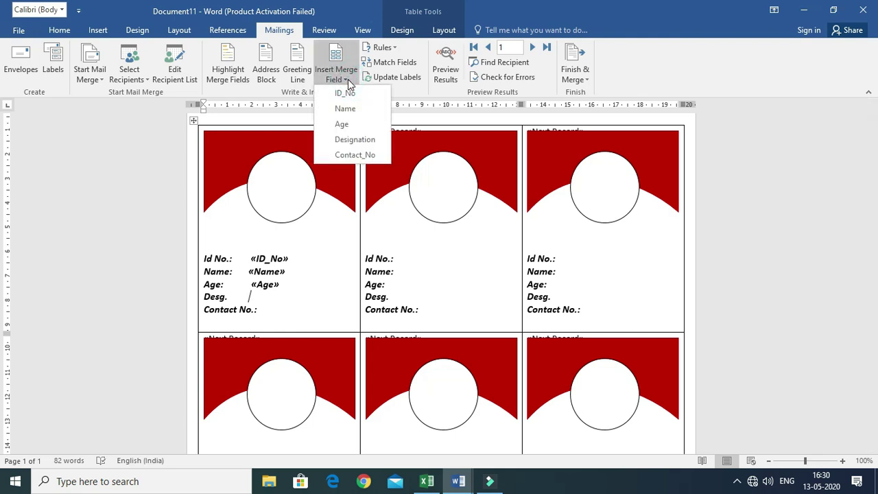
click(354, 139)
click(276, 311)
click(335, 72)
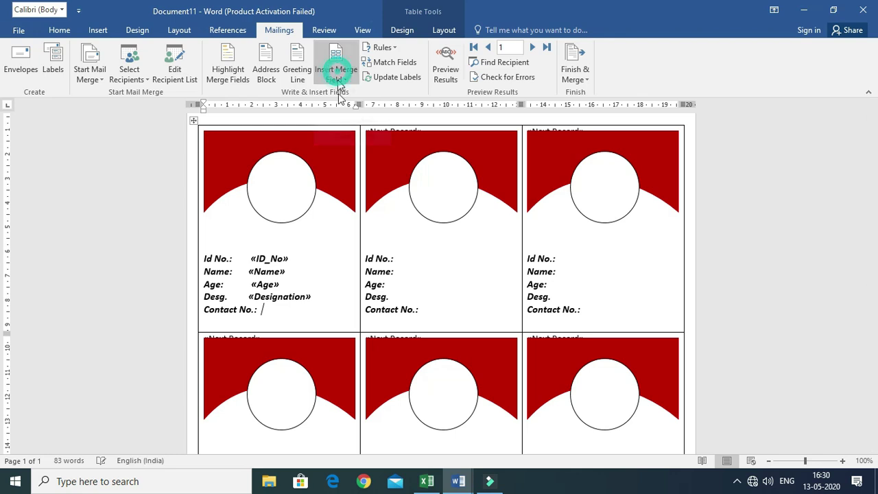
click(347, 155)
Step: Line up the «ID_No», «Name», «Age» and «Designation» fields with added spacing
click(237, 258)
click(244, 271)
click(248, 283)
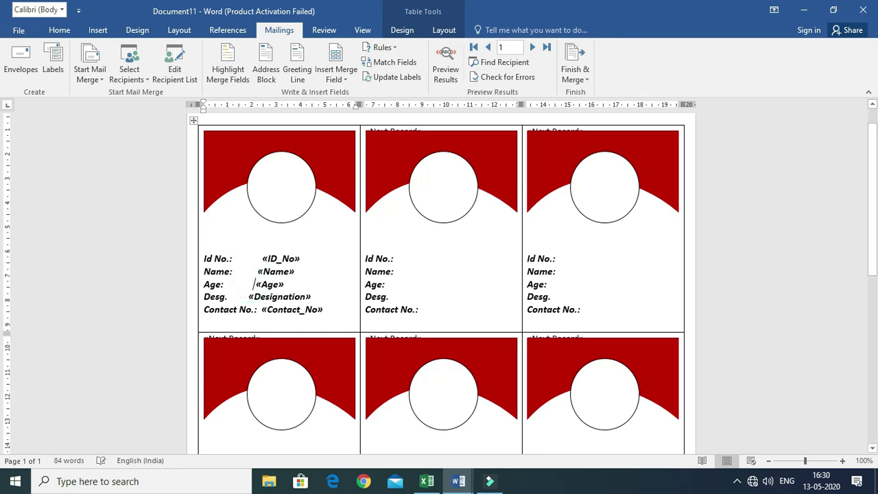
click(248, 297)
click(253, 271)
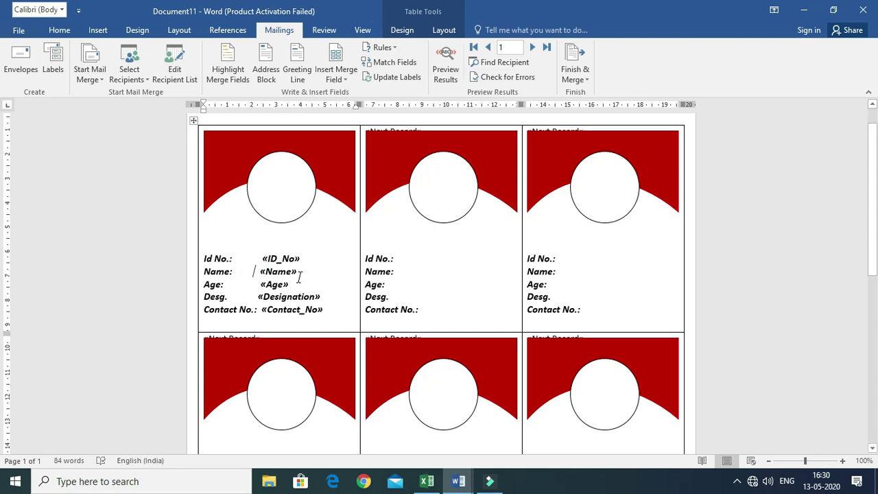
Step: Update Labels to copy the fields to all cards and preview the real employee records
click(397, 78)
scroll(509, 253, down, 1)
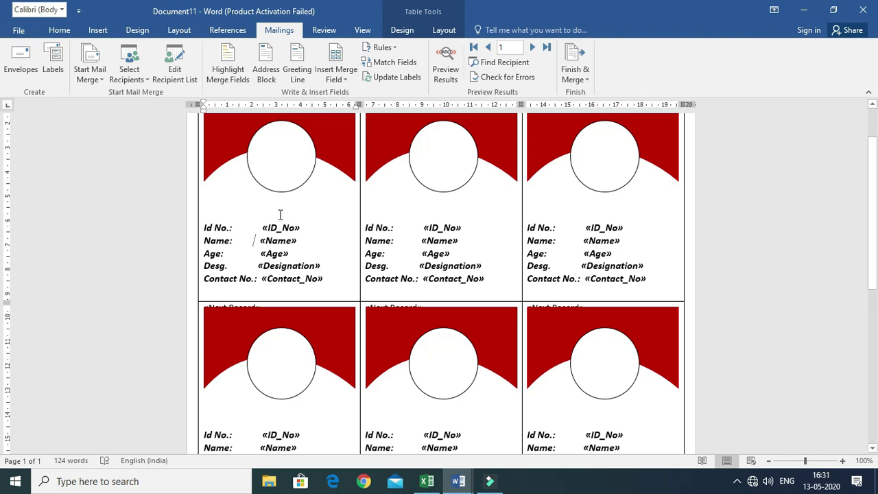
click(437, 74)
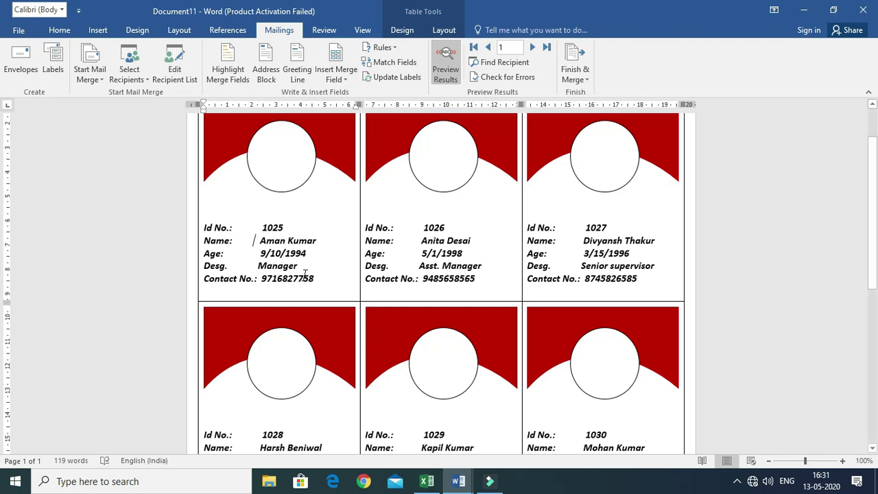
double_click(268, 229)
click(69, 34)
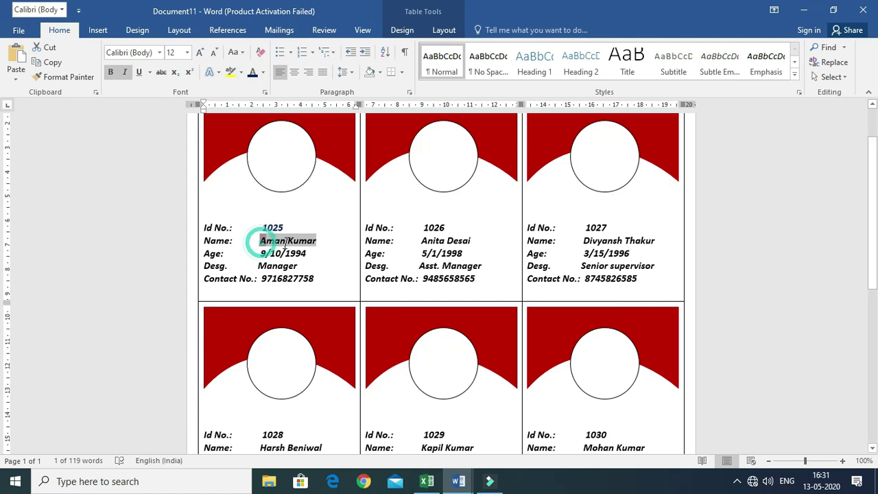
Step: Colour the first card's merged details dark blue and update all labels to match
drag(314, 279, 265, 278)
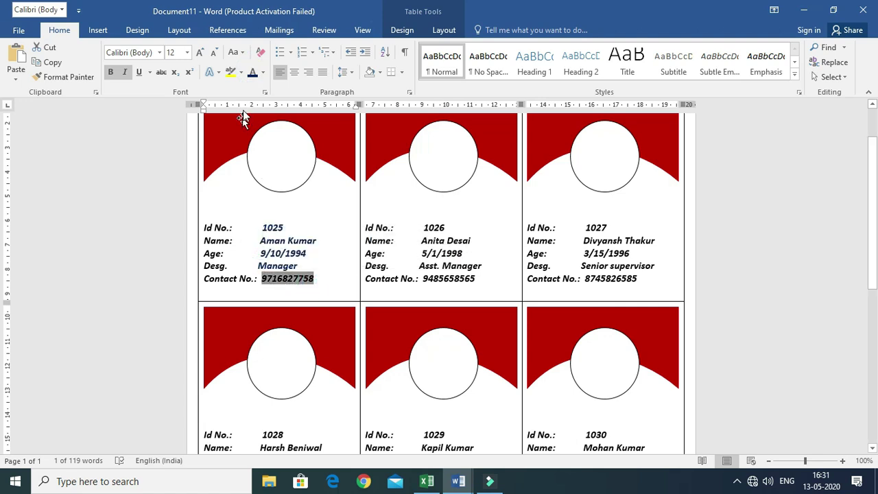
click(240, 72)
click(250, 73)
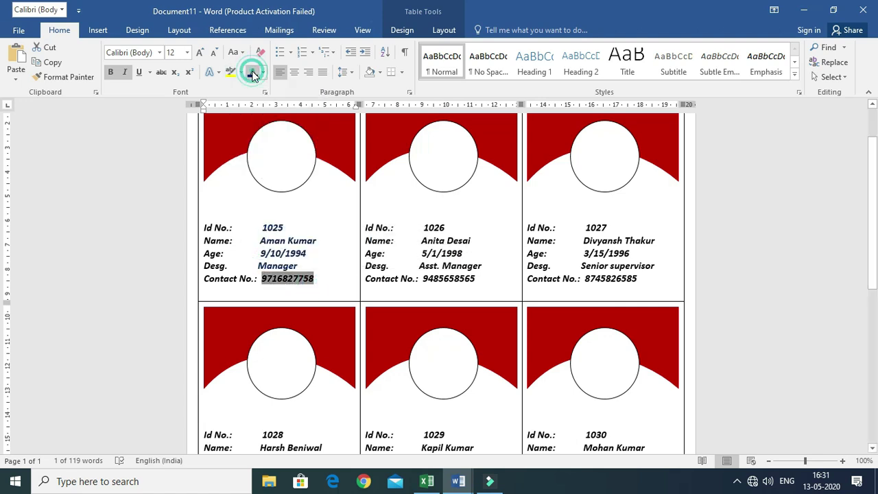
click(339, 281)
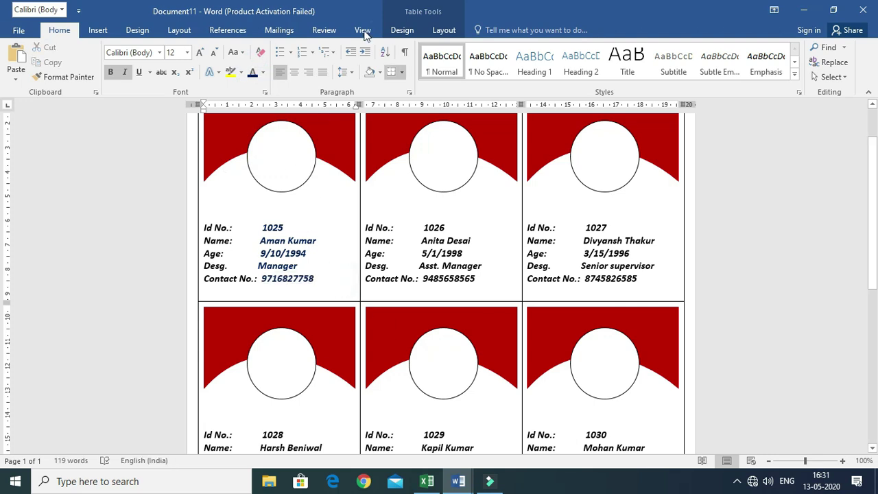
click(279, 30)
click(397, 78)
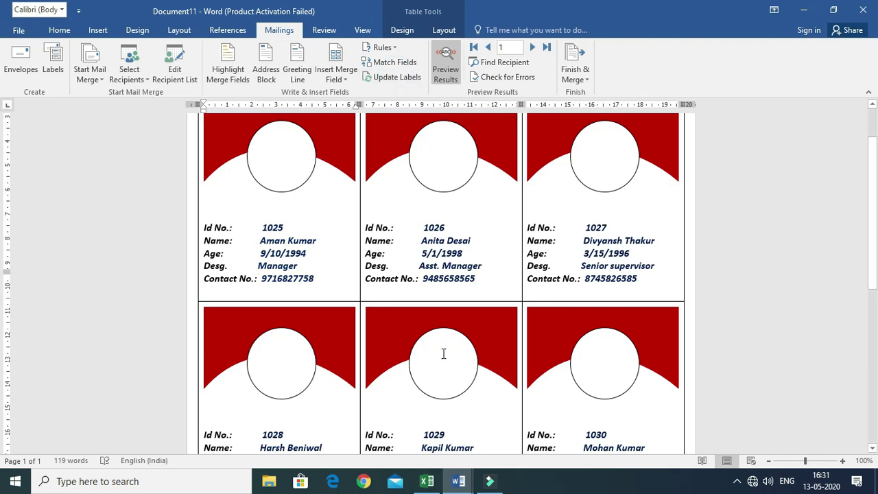
scroll(441, 358, down, 3)
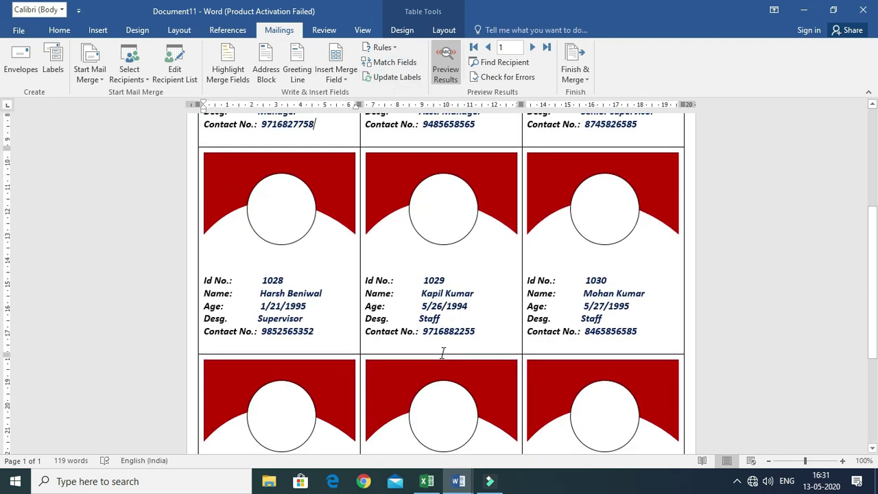
scroll(244, 356, up, 5)
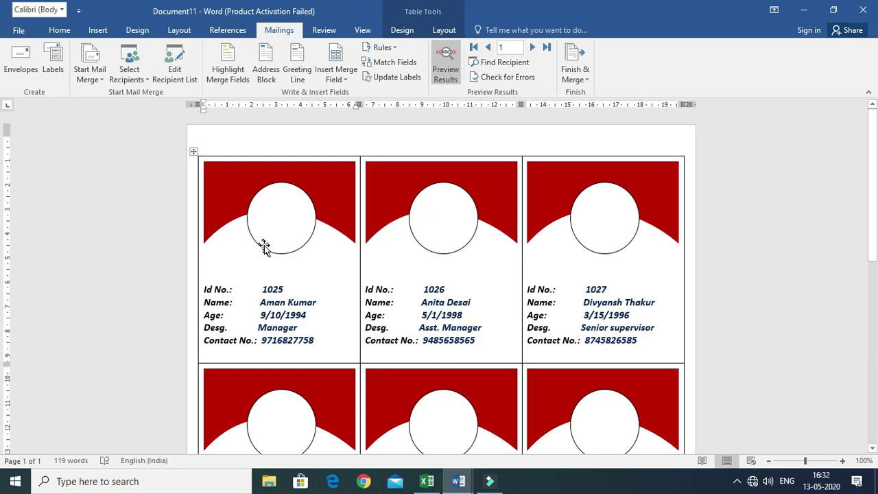
Step: Insert the OC Consultancy logo into the first card and shrink it to about 0.87 cm
click(229, 268)
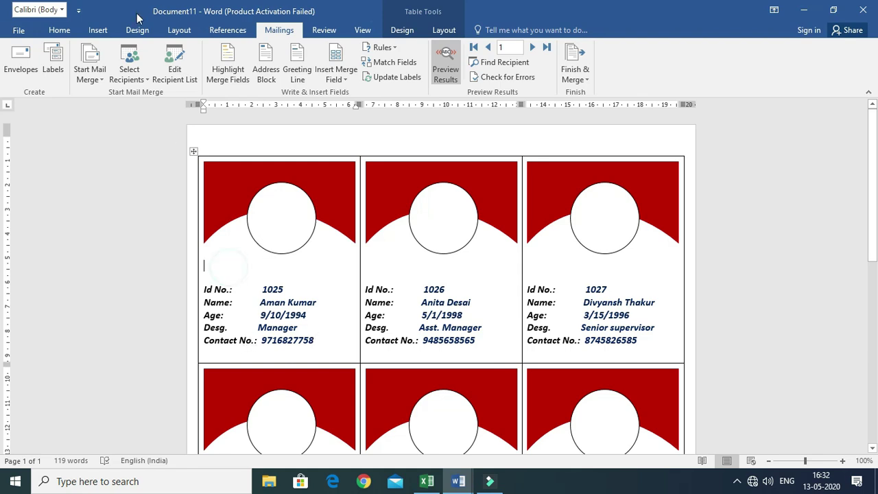
click(97, 29)
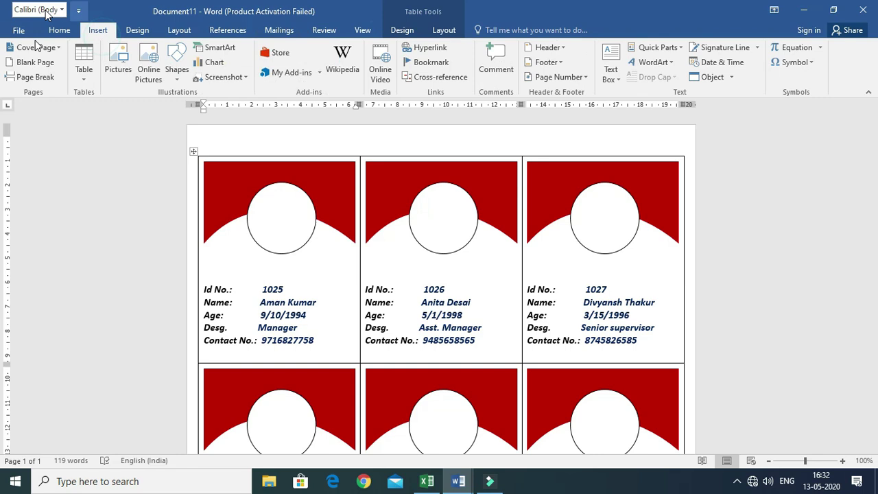
click(122, 71)
click(205, 176)
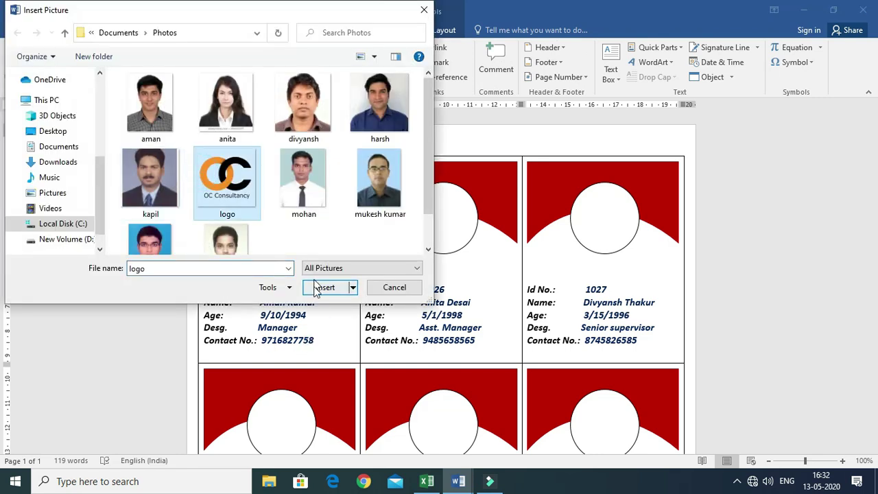
click(324, 286)
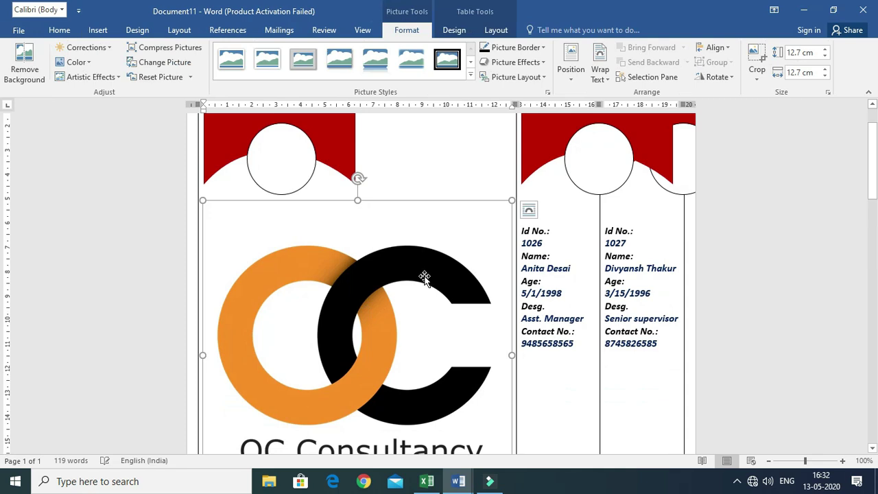
drag(511, 201, 359, 316)
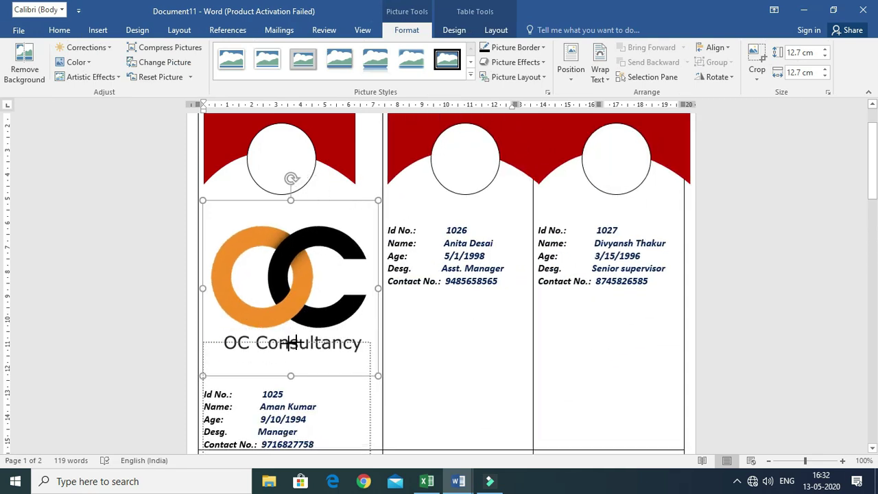
drag(361, 359, 246, 245)
Step: Set the logo to In Front of Text and place it at the header's top-right corner
click(319, 151)
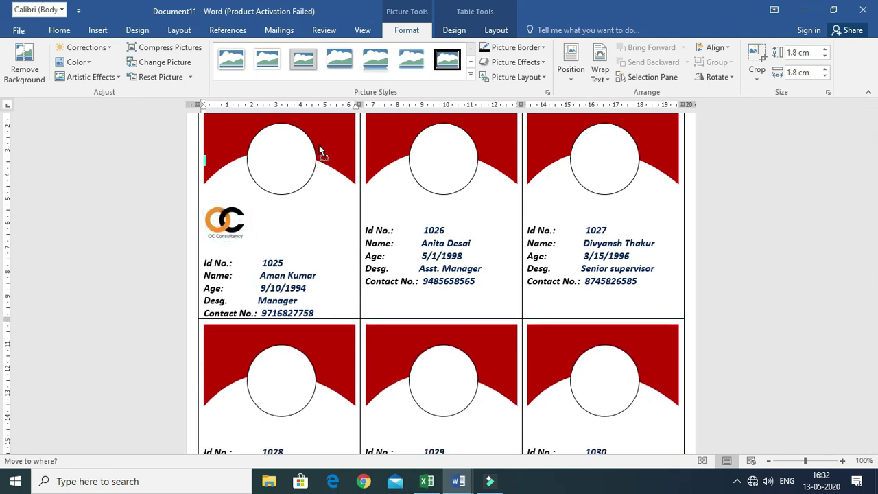
click(231, 223)
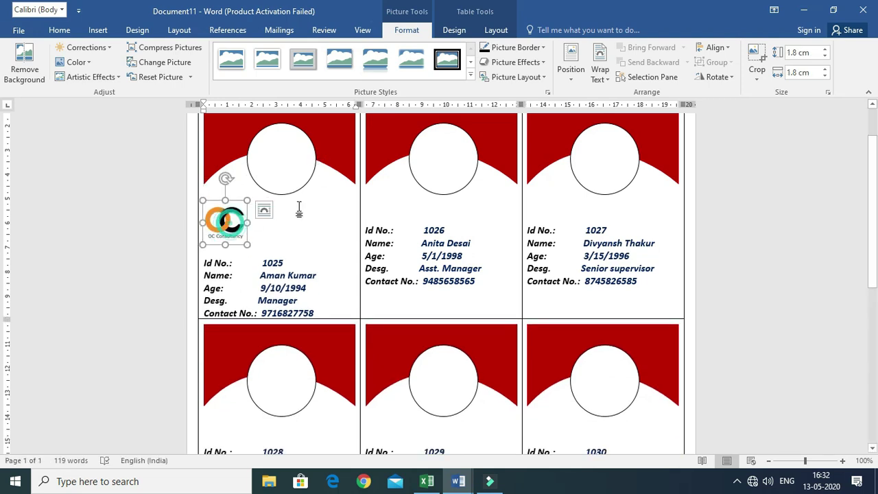
click(601, 74)
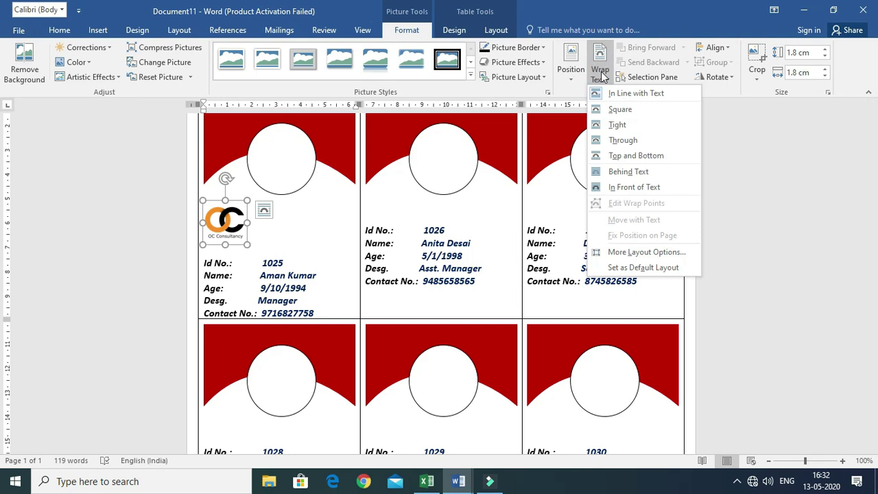
click(627, 186)
drag(244, 239, 327, 139)
scroll(377, 141, up, 2)
drag(339, 183, 341, 177)
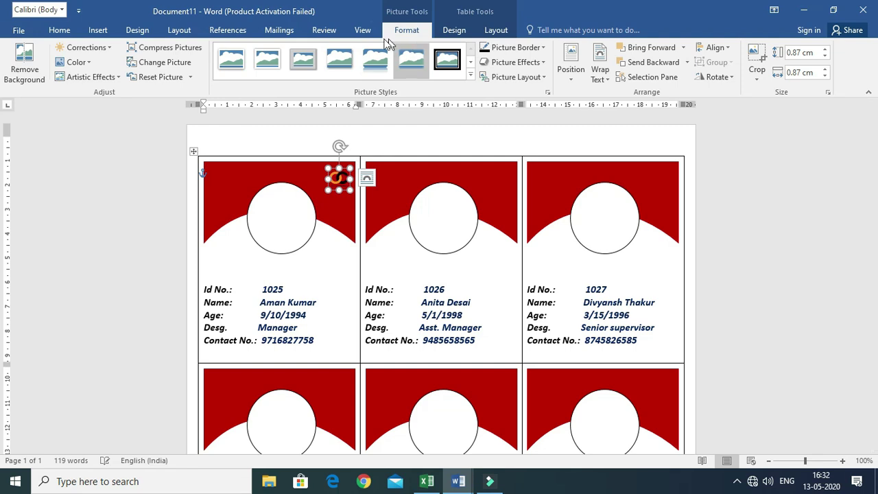
Step: Run Update Labels so the logo appears in every card's red banner
click(280, 32)
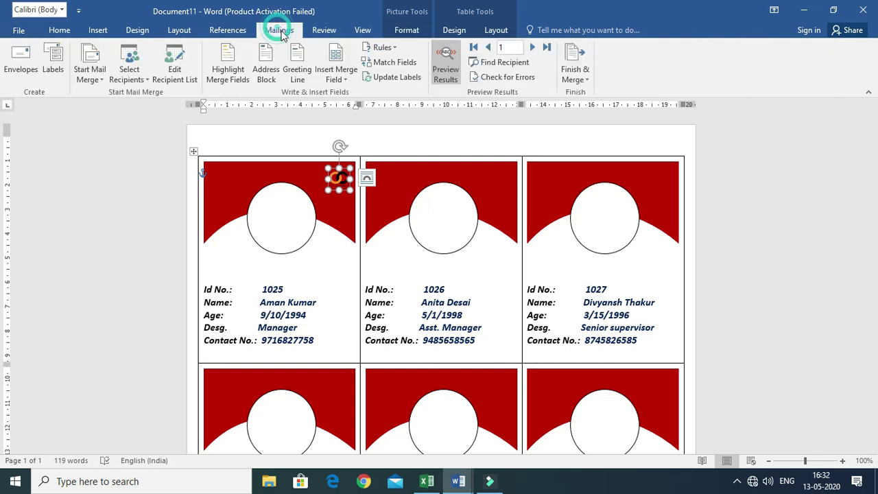
click(393, 77)
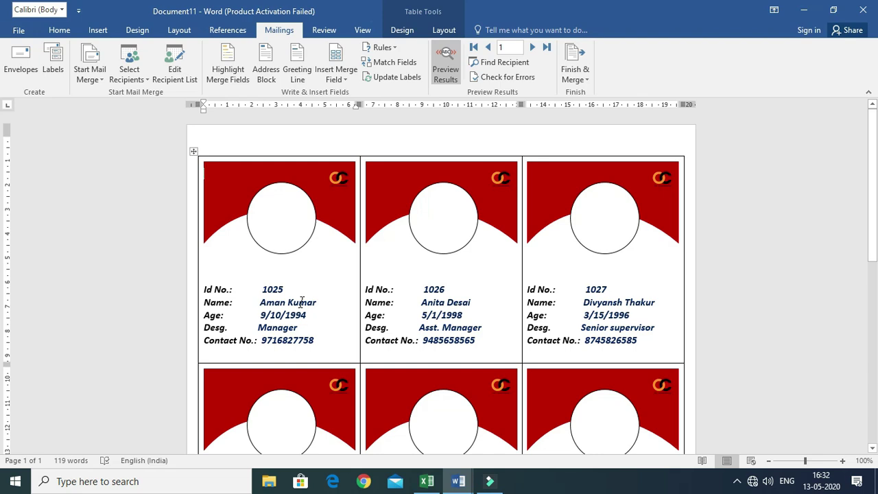
scroll(302, 302, down, 4)
scroll(384, 325, up, 2)
scroll(384, 326, up, 3)
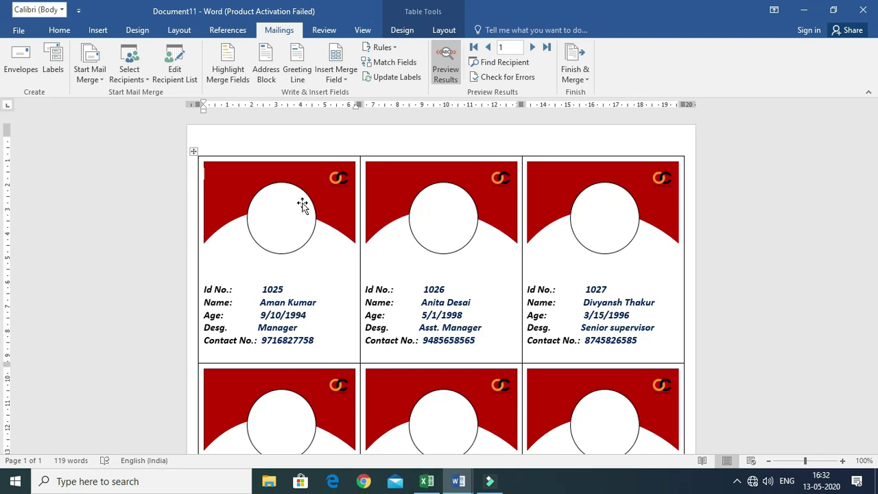
Step: Fill the first card's white circle with the first employee's photo from the Photos folder
click(298, 204)
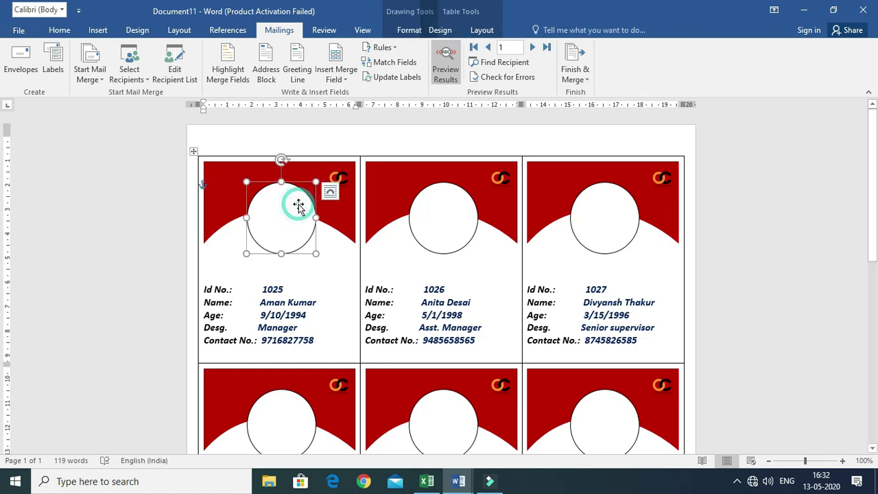
click(431, 31)
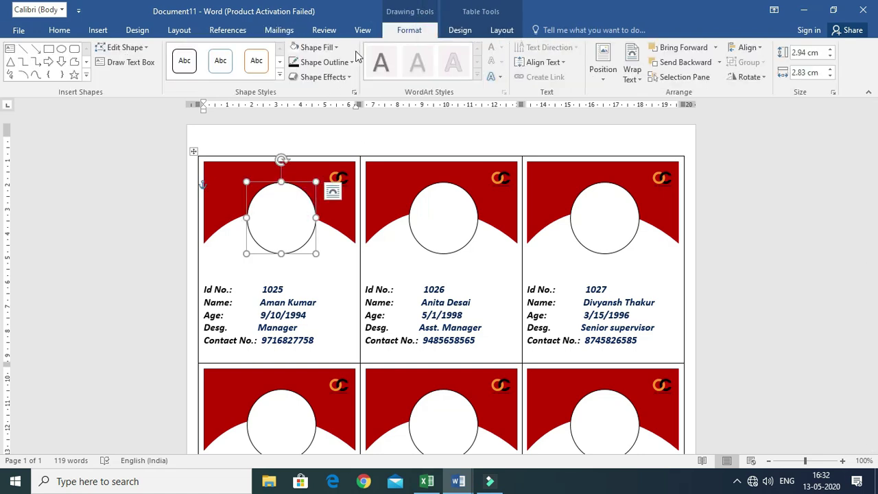
click(319, 48)
click(321, 192)
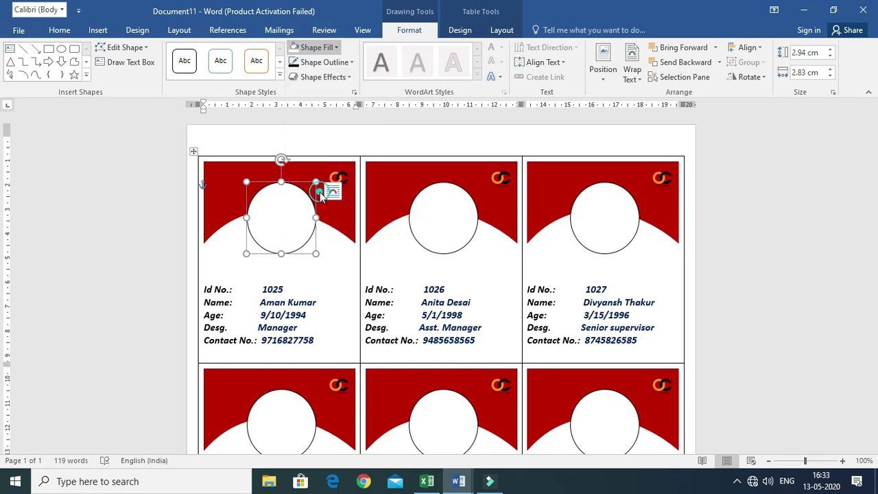
click(441, 269)
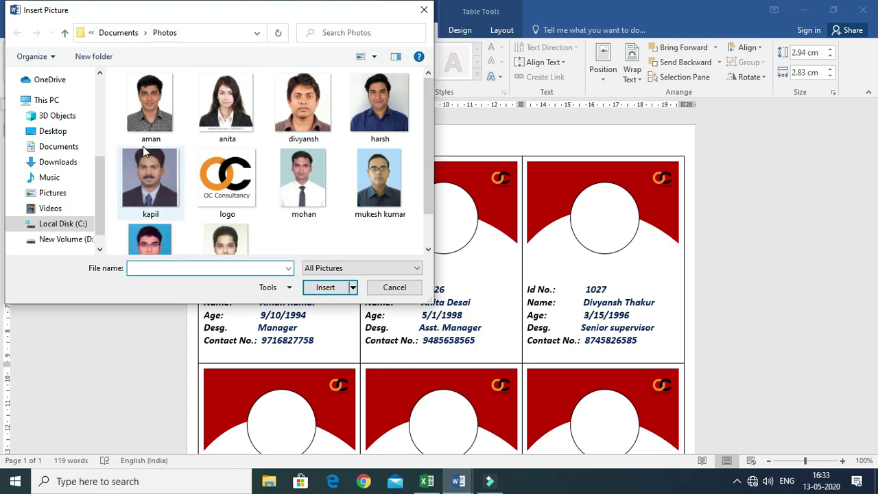
click(149, 103)
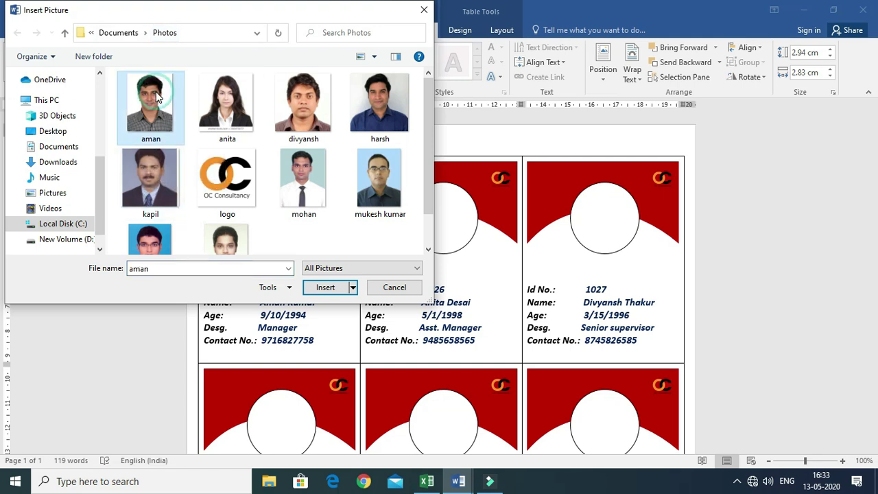
click(328, 287)
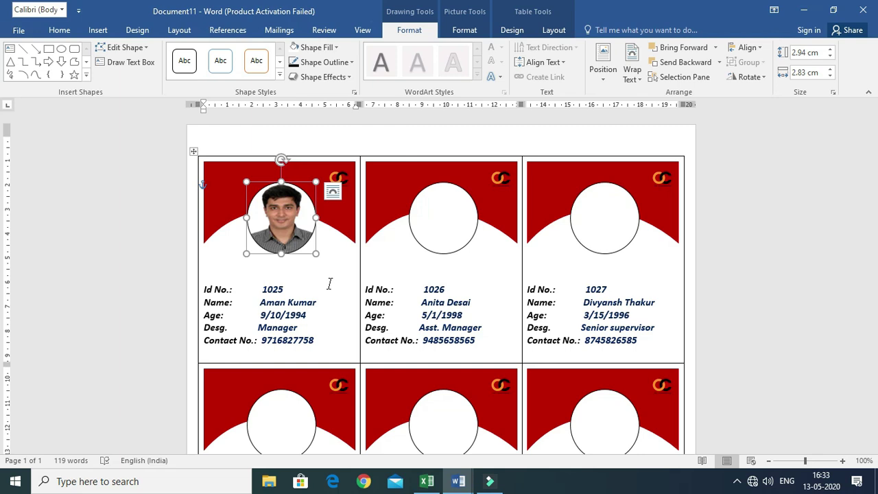
click(441, 209)
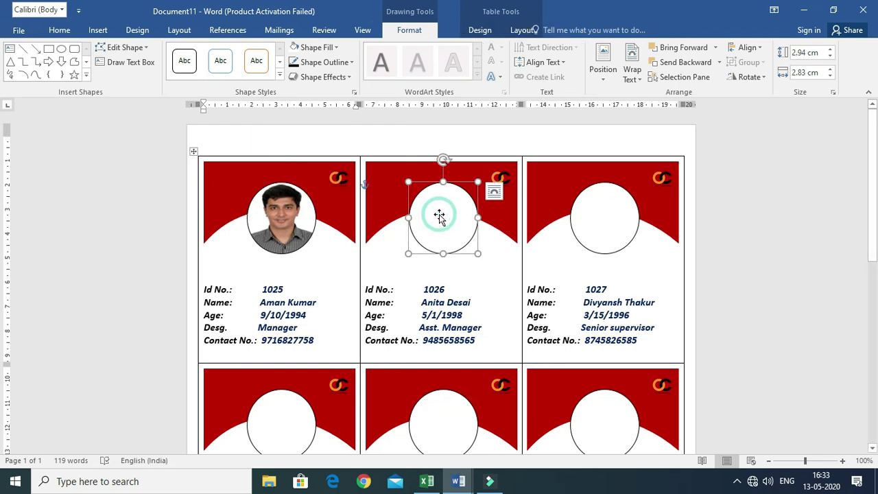
Step: Fill the second card's circle with the second employee's photo
click(321, 47)
click(322, 192)
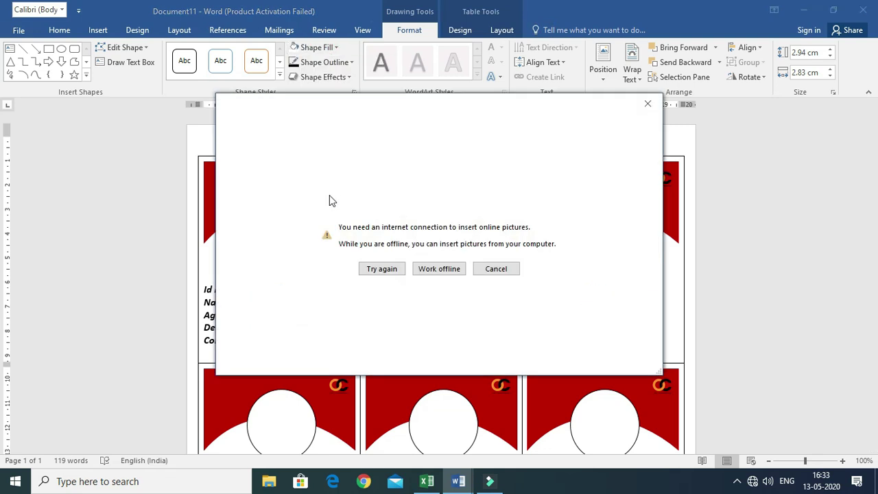
click(439, 269)
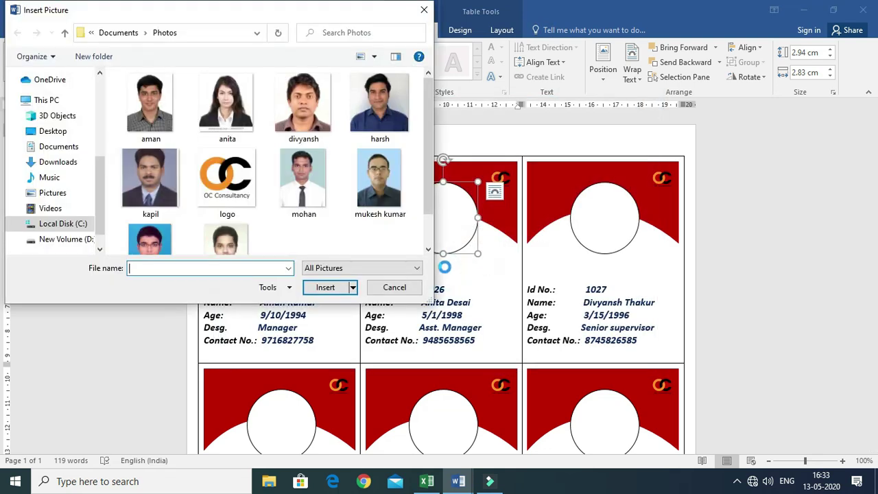
click(227, 119)
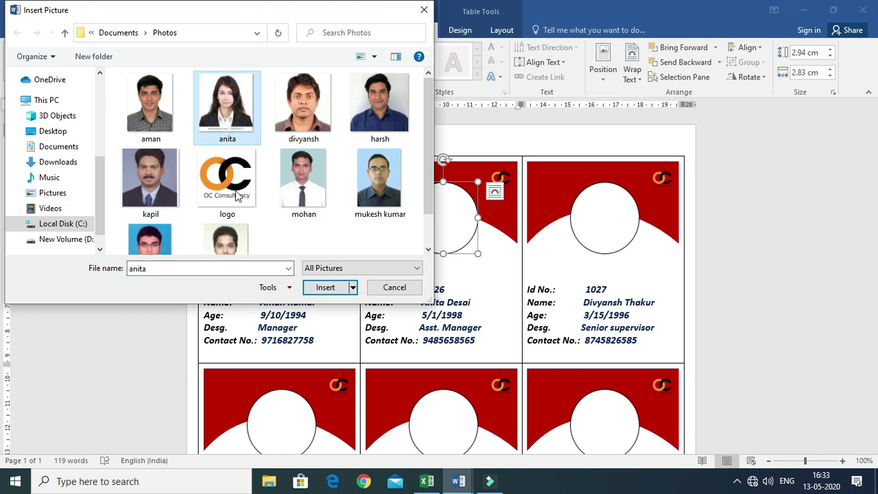
click(325, 288)
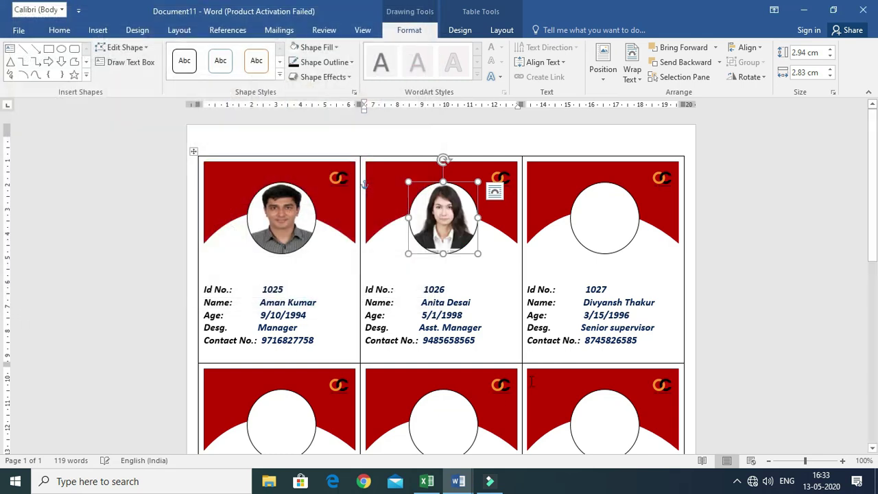
Step: Fill the third card's circle with the third employee's photo
click(600, 231)
click(316, 47)
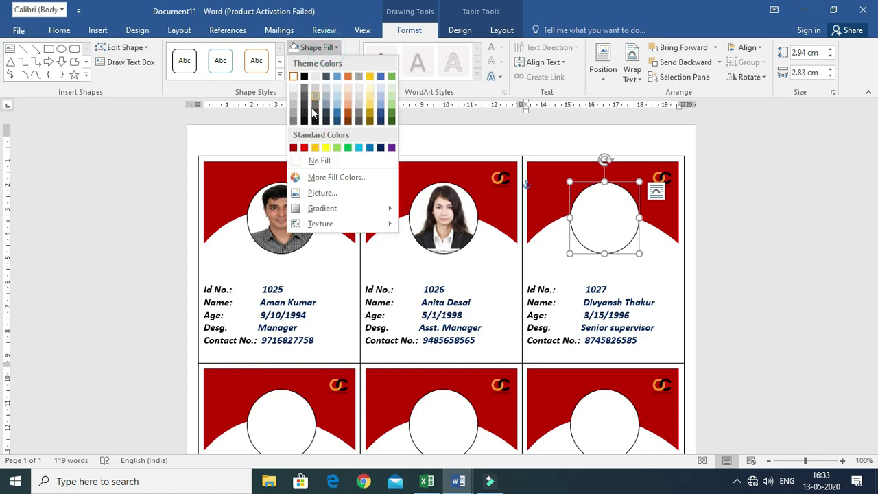
click(313, 194)
click(439, 268)
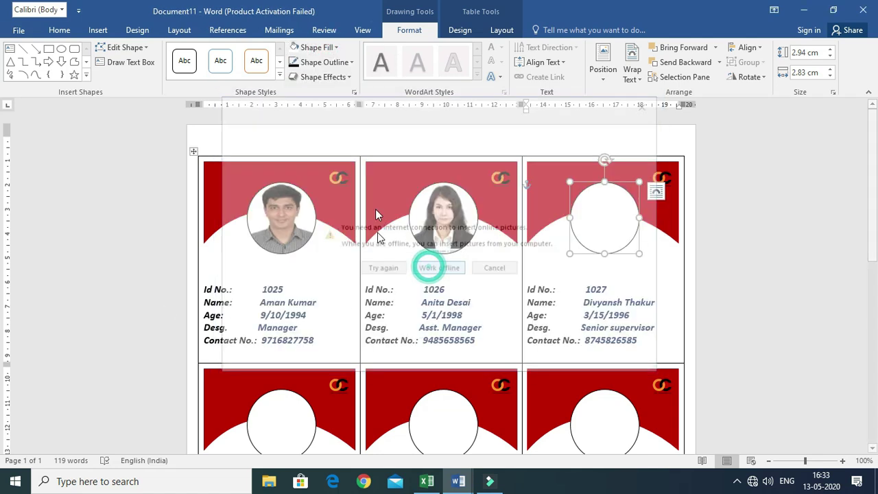
click(324, 115)
click(323, 286)
Step: Fill the circle on the next row's first card with its employee's photo
scroll(289, 362, down, 3)
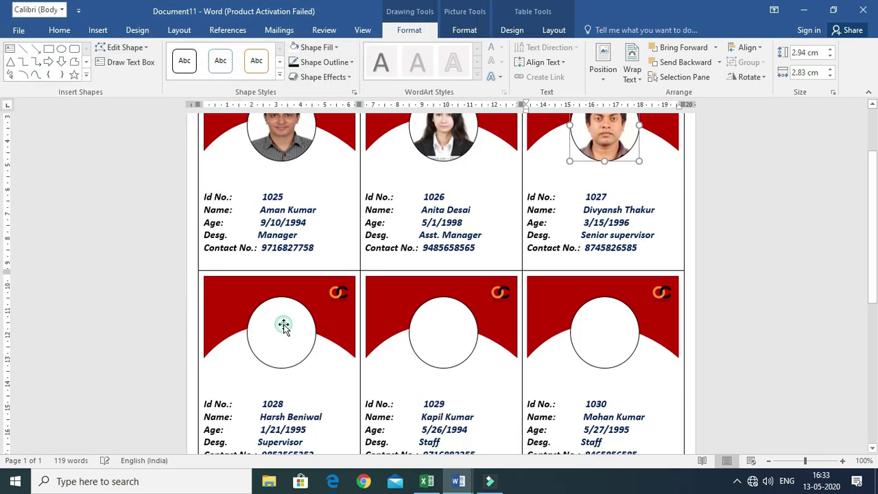
click(284, 325)
click(323, 53)
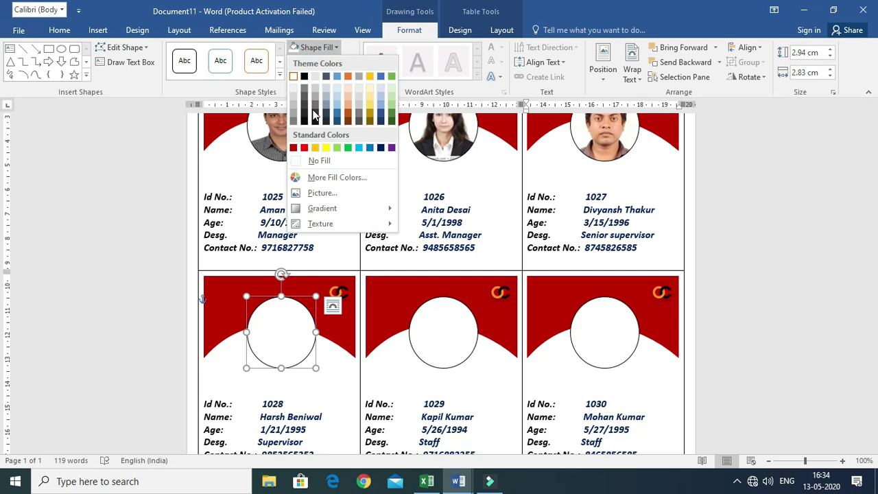
click(322, 195)
click(425, 268)
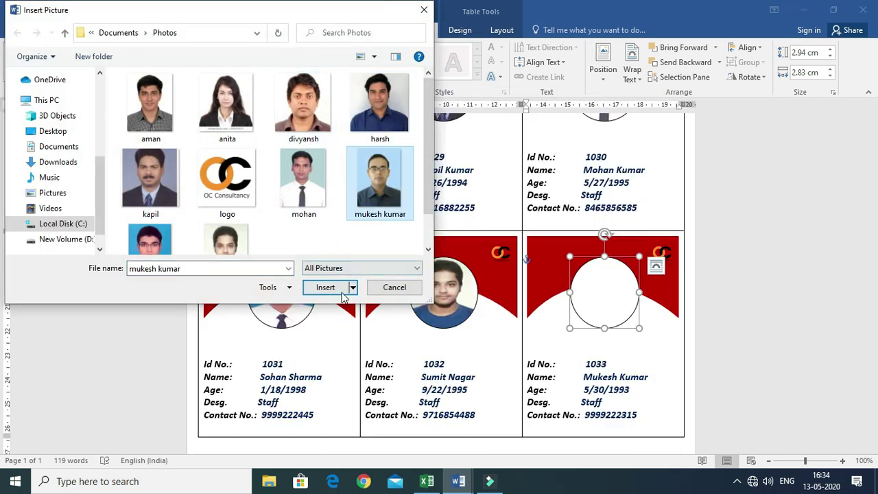
click(325, 286)
scroll(544, 346, down, 4)
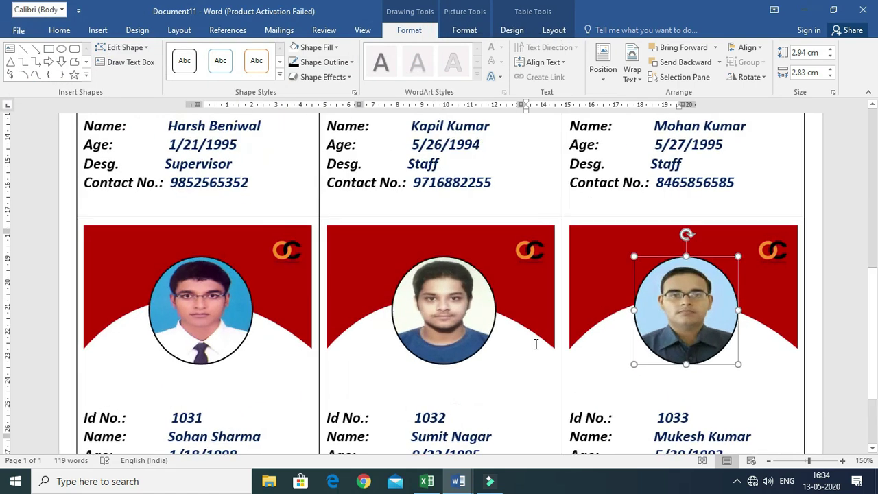
scroll(535, 344, up, 3)
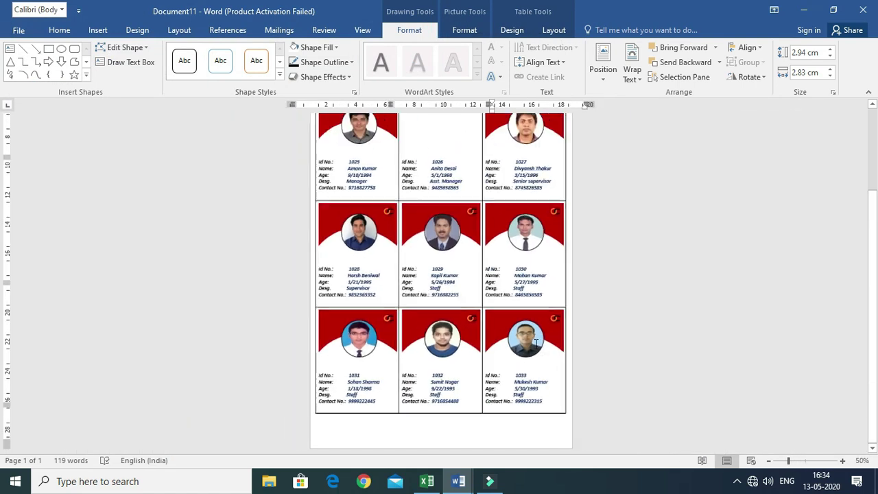
scroll(528, 309, down, 1)
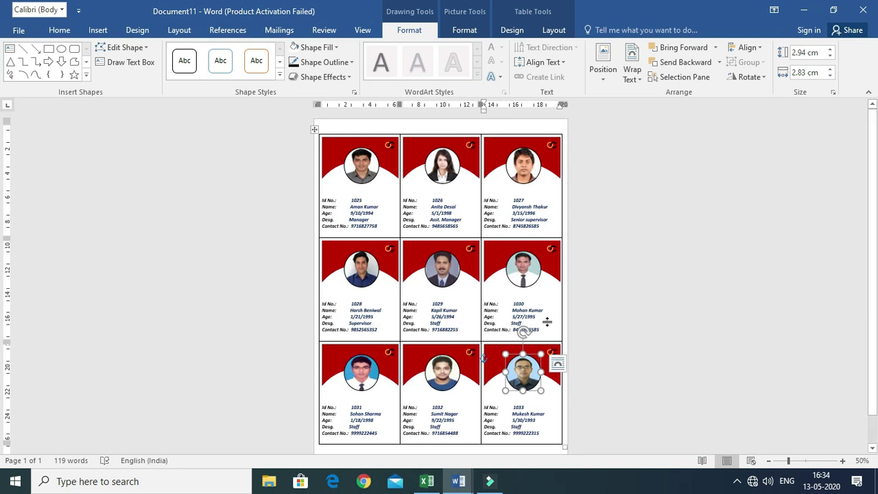
scroll(345, 274, up, 3)
scroll(347, 266, up, 2)
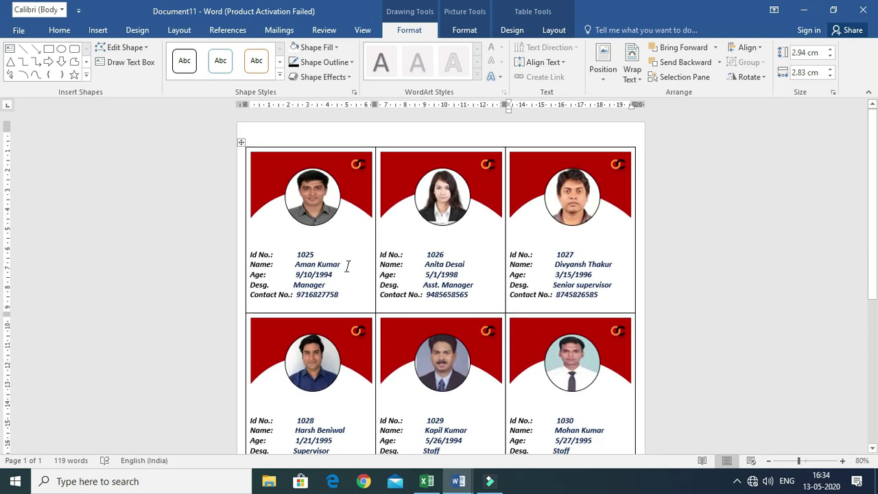